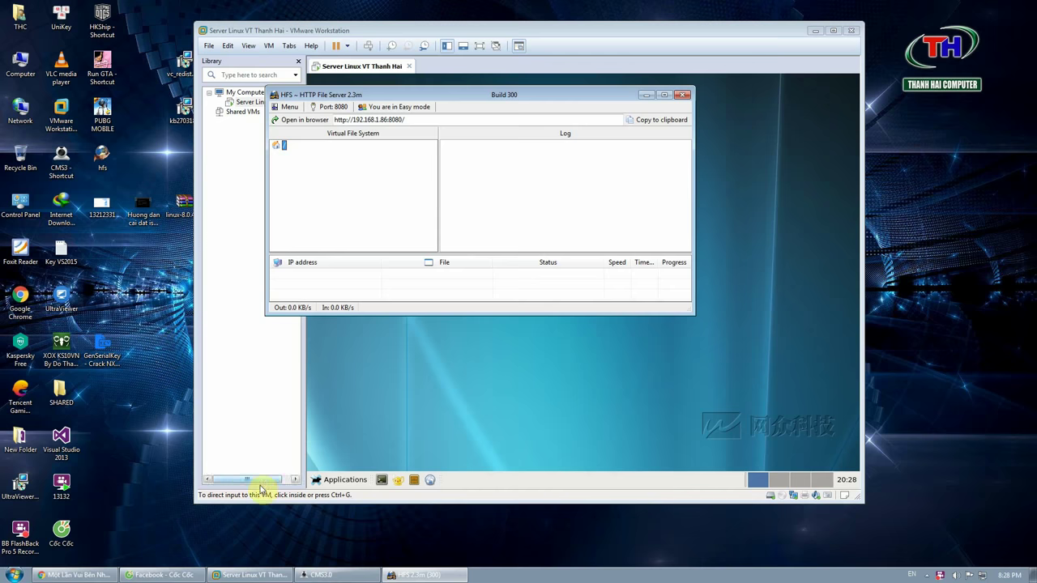
Share AutoSSH.sh from the desktop folder Crack NXD8 3409 in the HFS virtual file system, with the HFS and VMware windows moved apart.
drag(624, 32, 750, 69)
drag(224, 347, 101, 397)
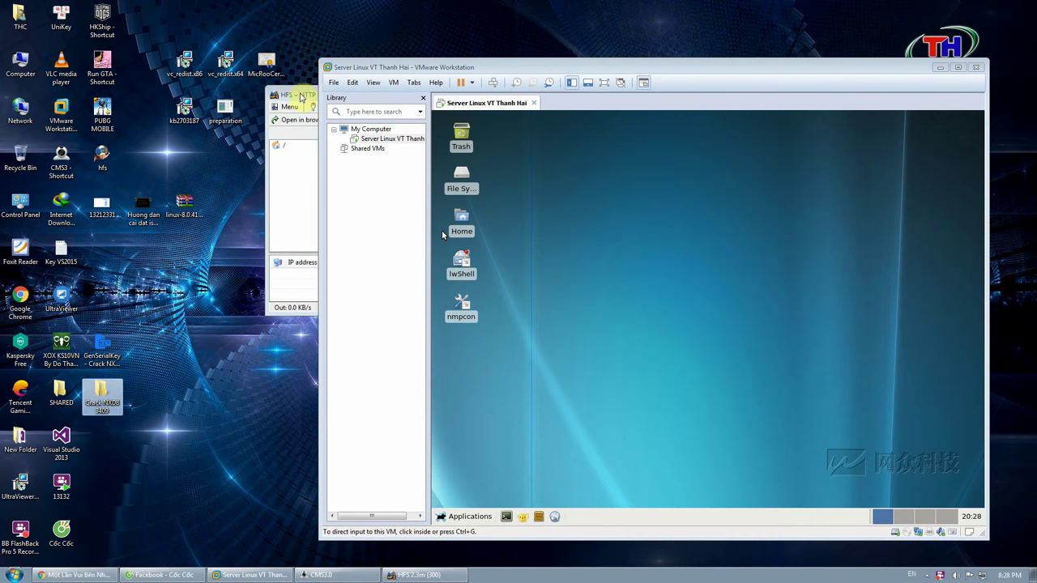
drag(296, 96, 79, 81)
double_click(103, 392)
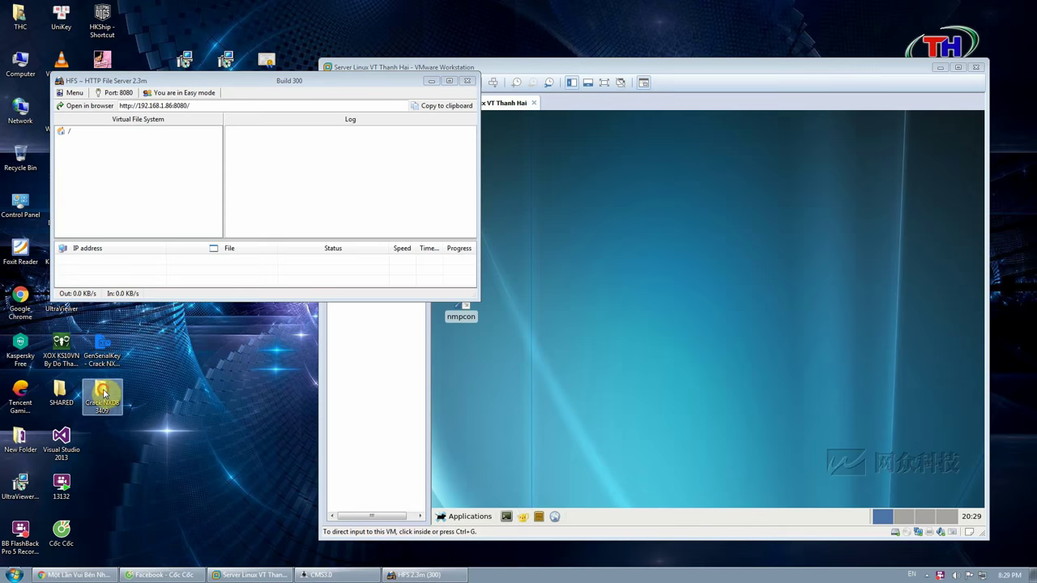
drag(316, 208, 159, 175)
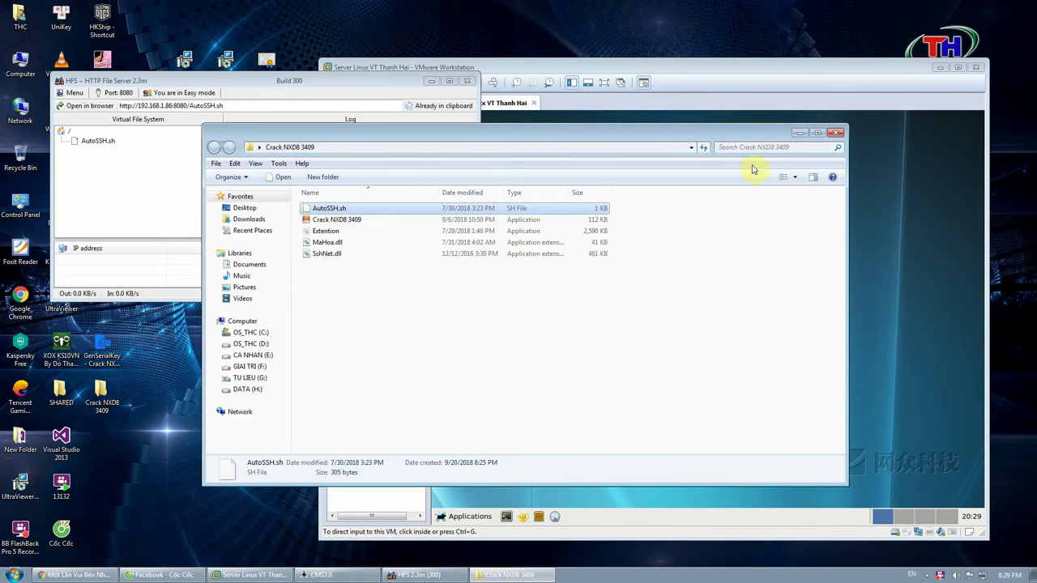
click(799, 132)
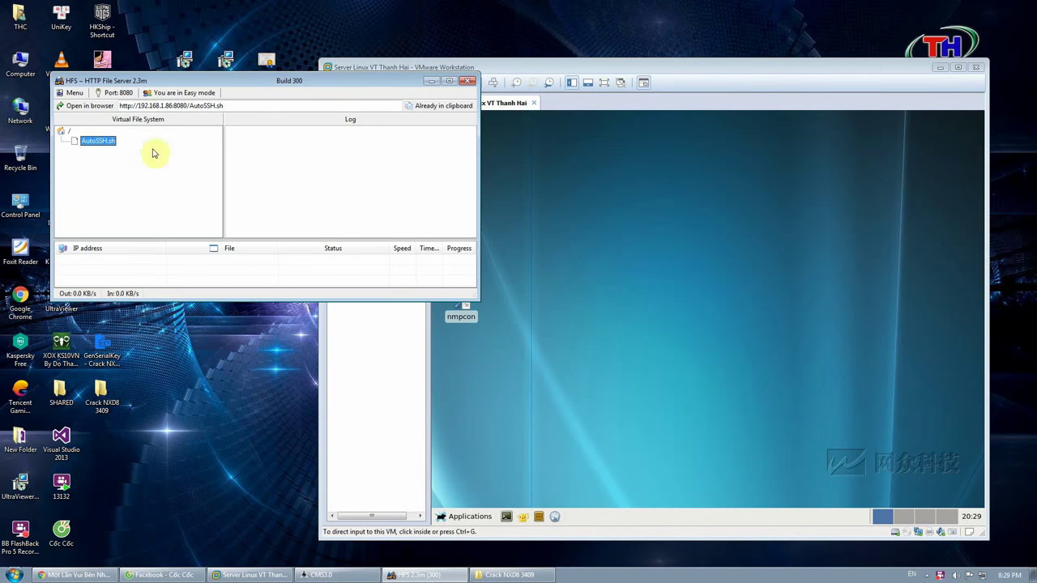
Start Firefox in the Linux virtual machine, decline making it the default browser, and open 192.168.1.86:8080.
click(619, 71)
click(563, 250)
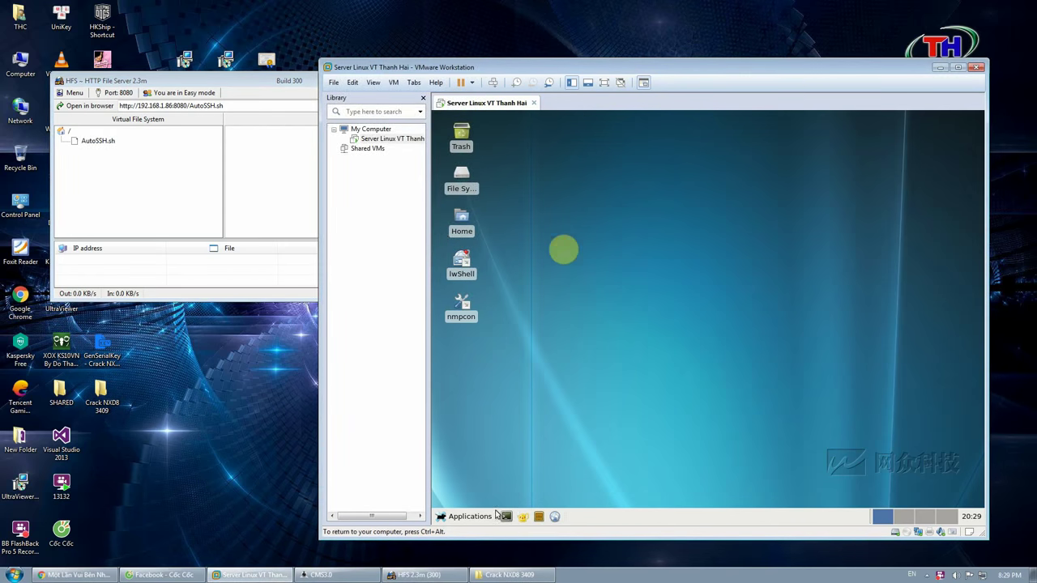
click(554, 519)
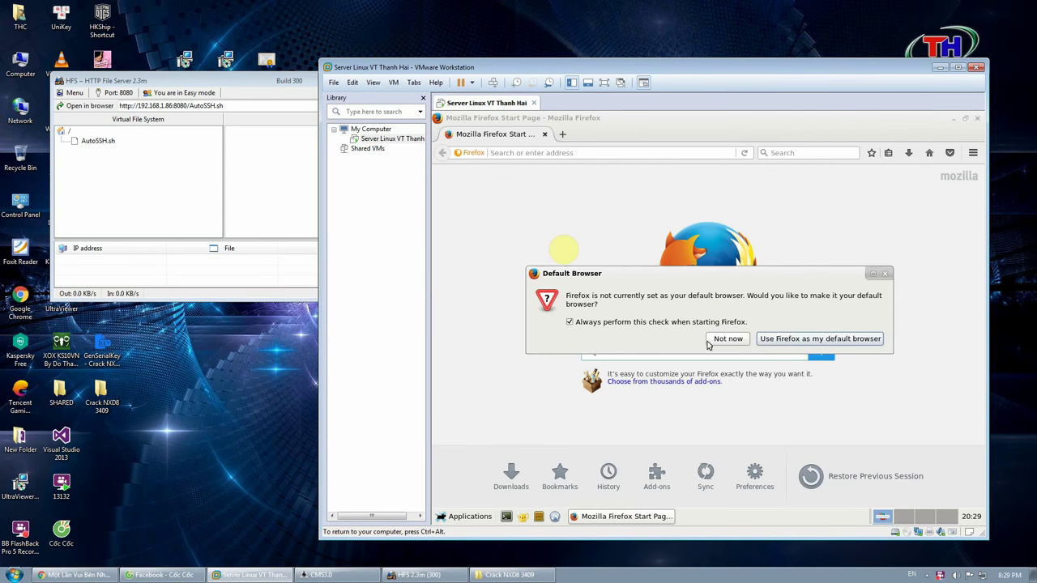
click(726, 339)
click(554, 154)
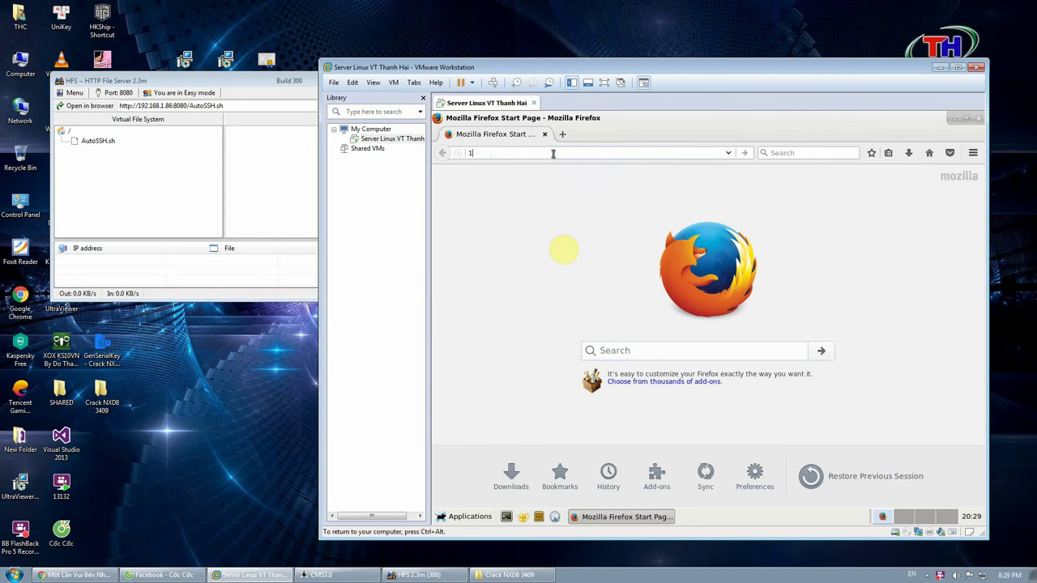
text(192)
key(Down)
key(Return)
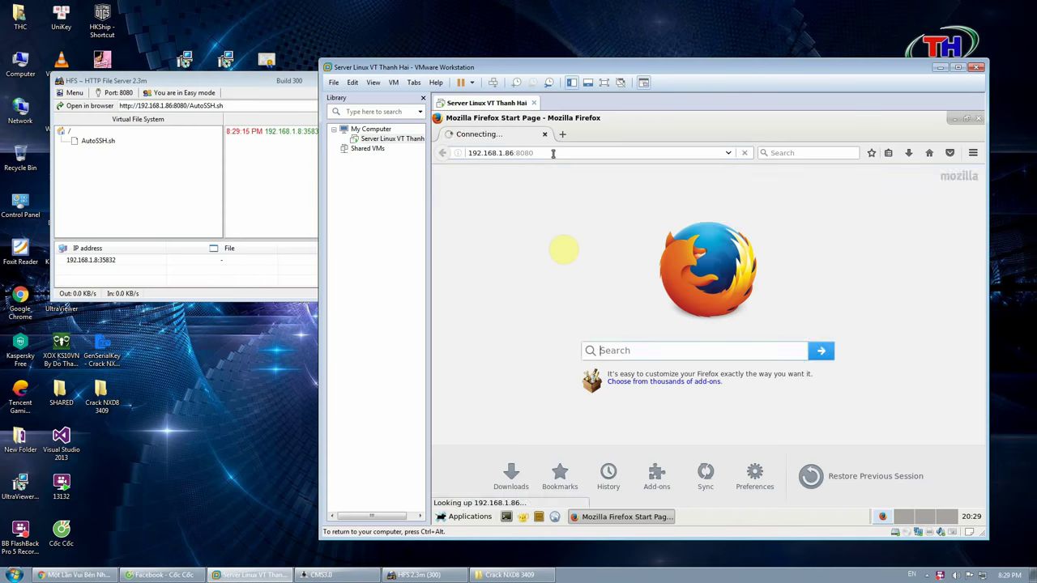
Download AutoSSH.sh from the HFS page with the Save File option and close Firefox.
click(629, 202)
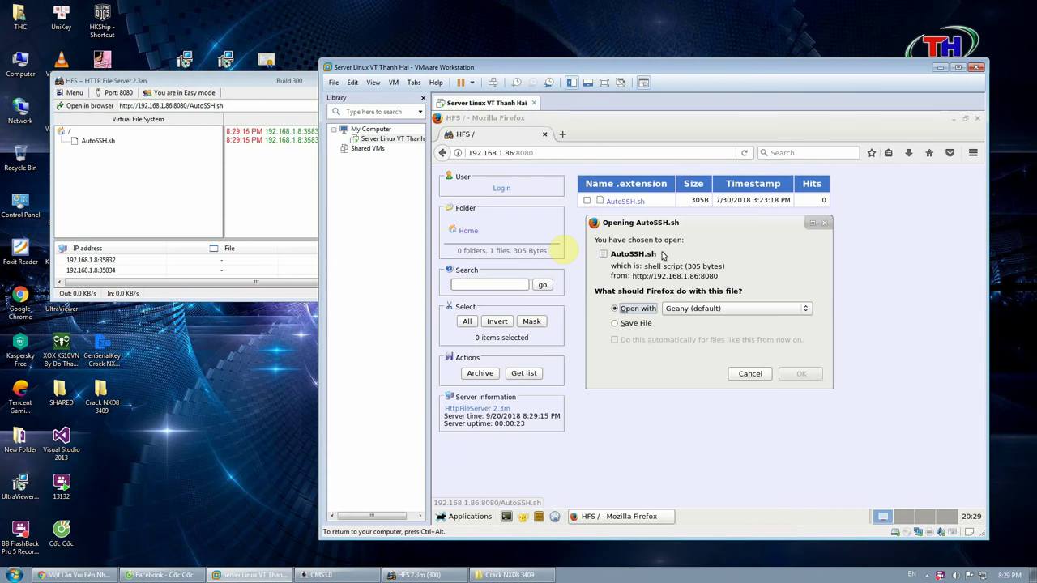
click(648, 325)
click(795, 375)
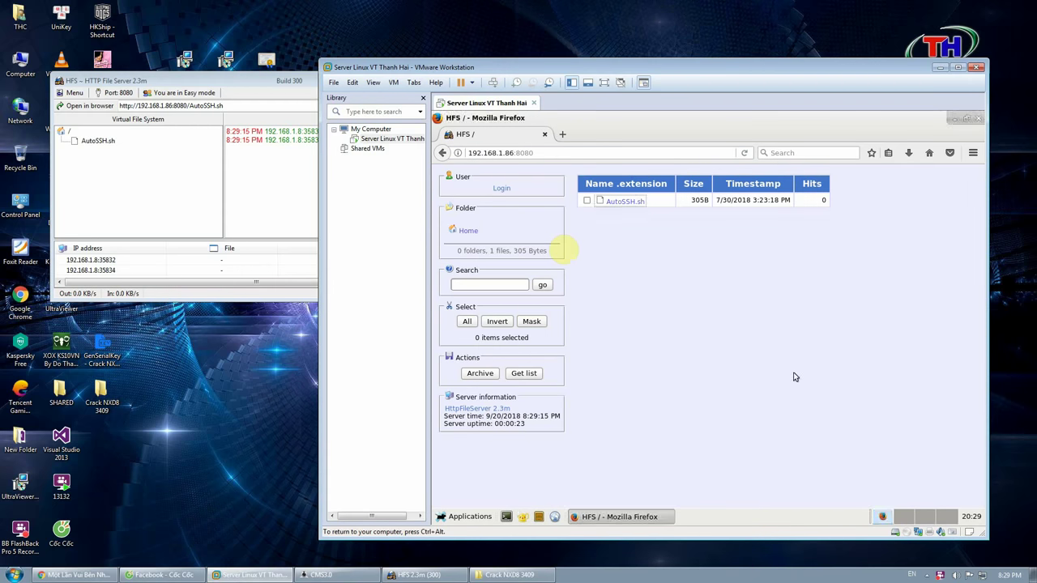
click(979, 119)
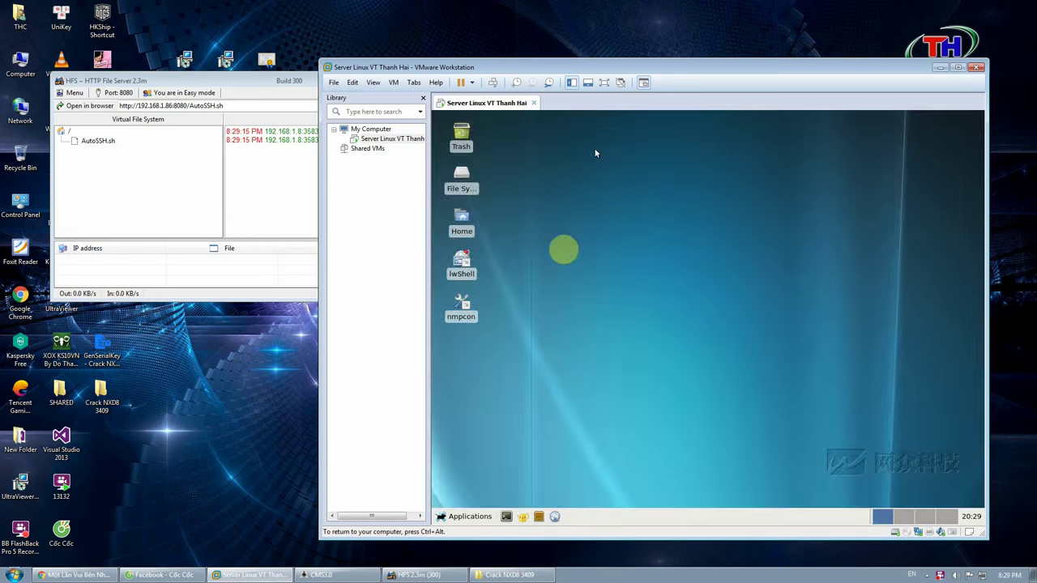
Open the /root/Downloads folder in the virtual machine's file manager.
double_click(466, 187)
click(478, 233)
double_click(603, 201)
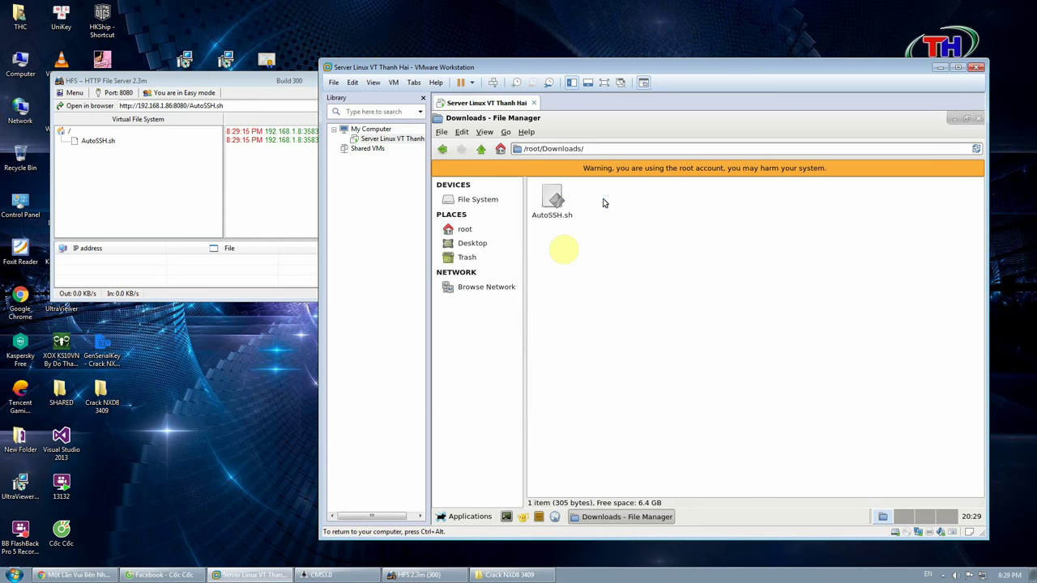
Allow AutoSSH.sh to run as a program in its file permissions and close its properties.
click(557, 196)
right_click(557, 196)
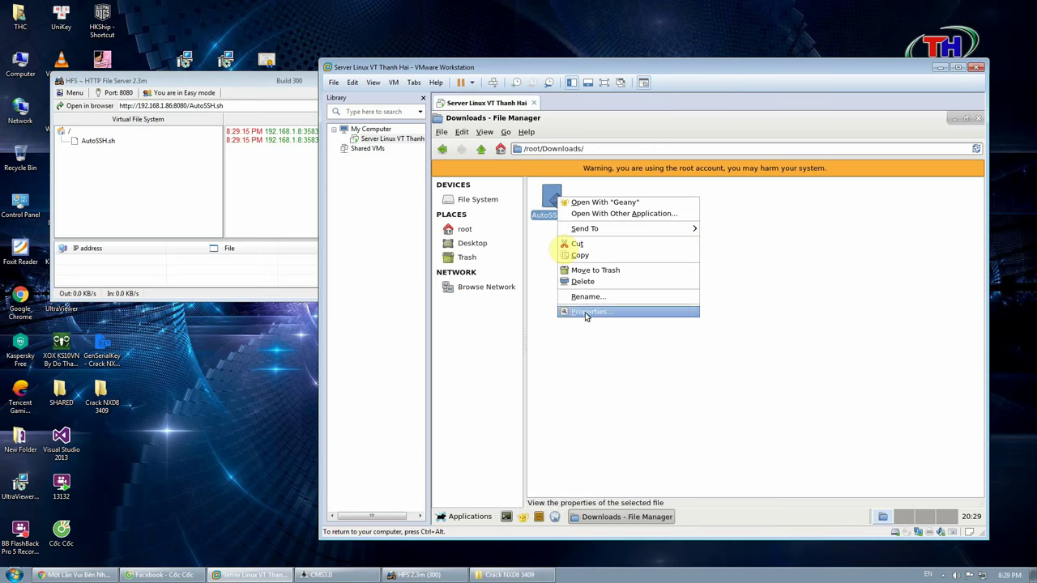
click(599, 311)
click(664, 199)
click(635, 340)
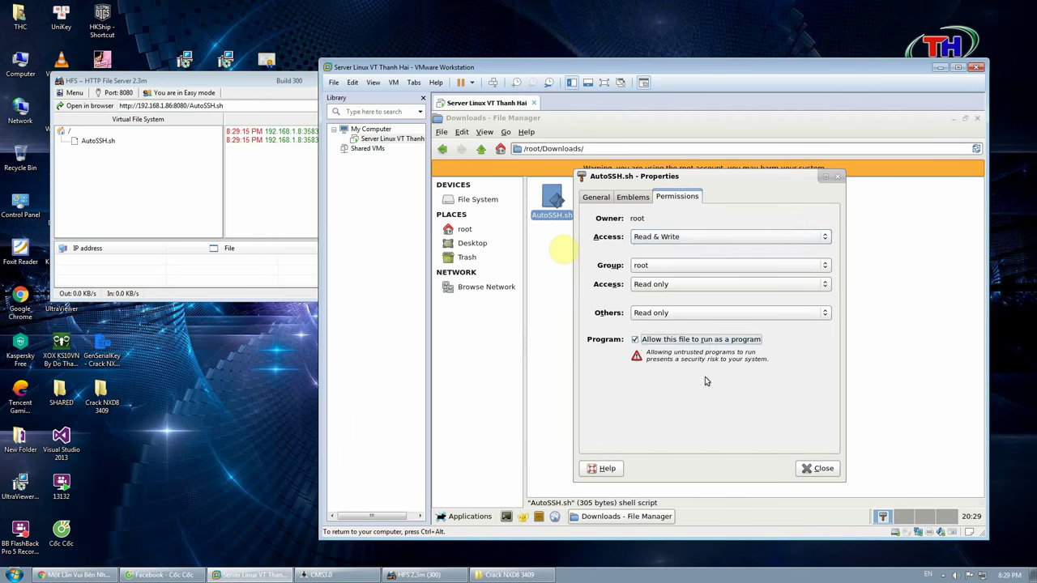
click(817, 469)
Run /root/Downloads/AutoSSH.sh in a new terminal and close the terminal once the script has finished.
click(509, 516)
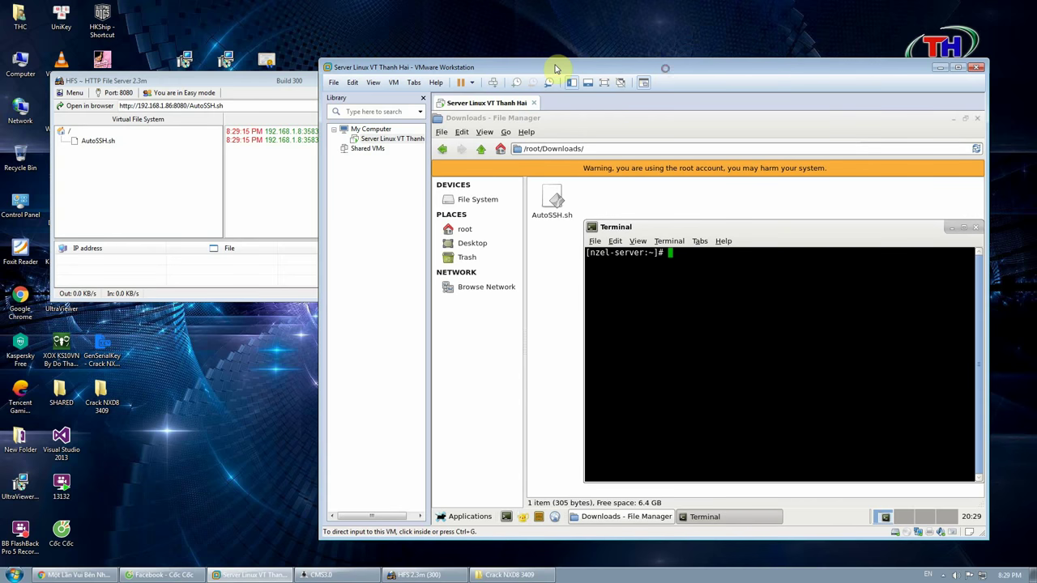
drag(556, 69, 420, 61)
click(418, 199)
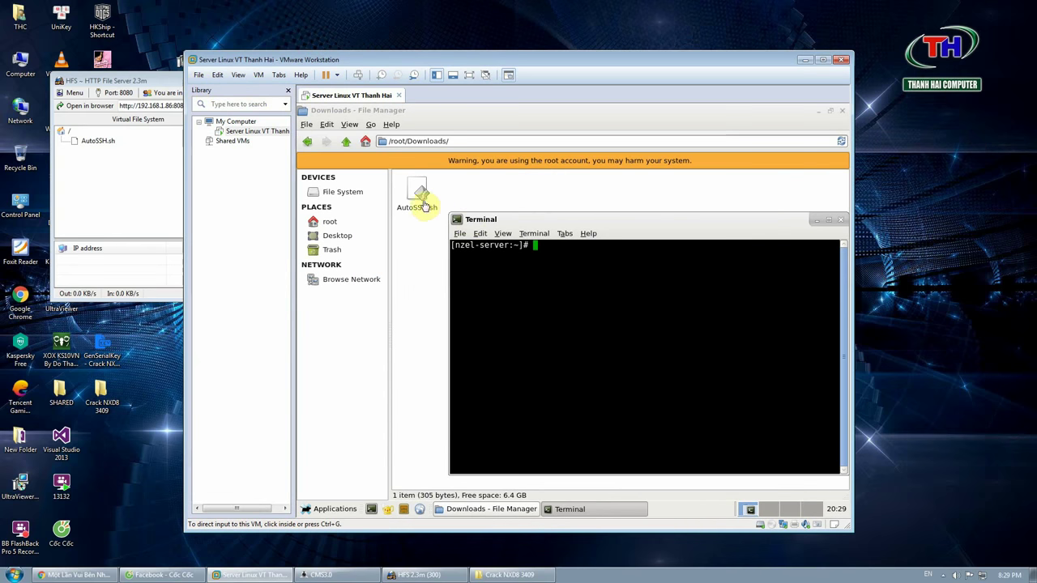
drag(418, 192, 588, 379)
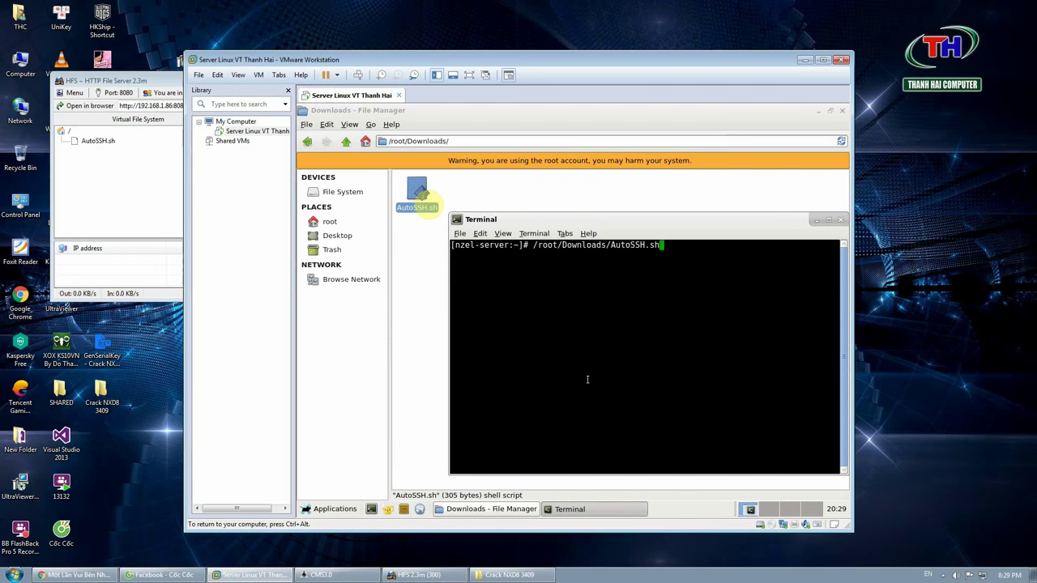
key(Return)
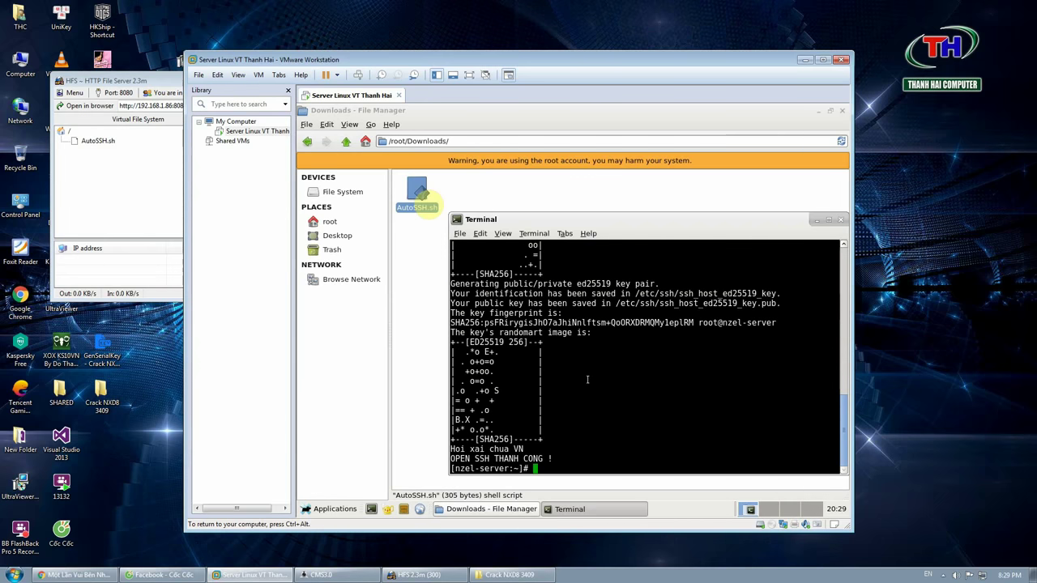
click(840, 220)
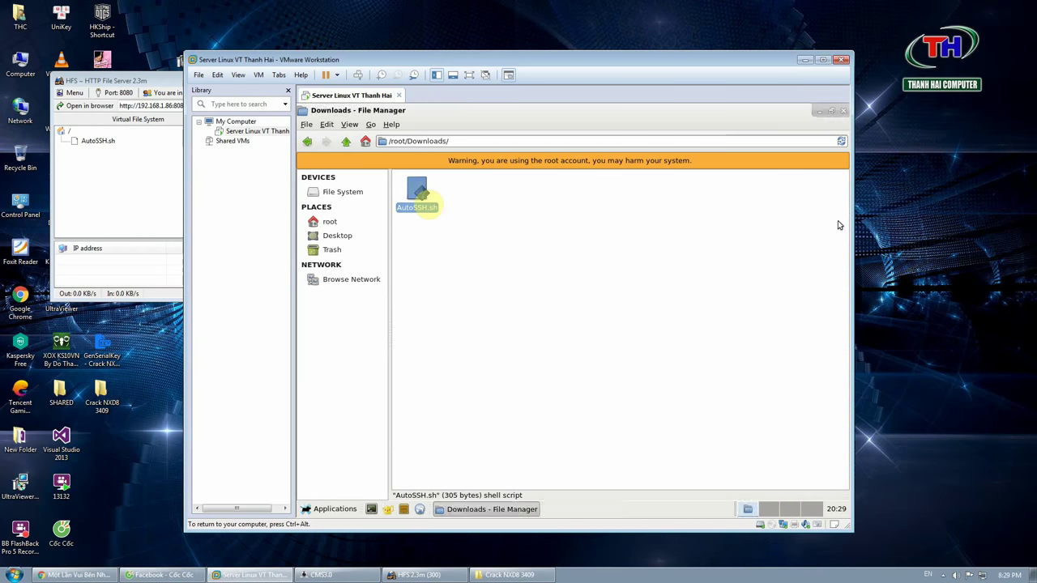
Go to the /root folder, select nxp-8.5.3409-pro.run, and place a new terminal below the file.
click(346, 141)
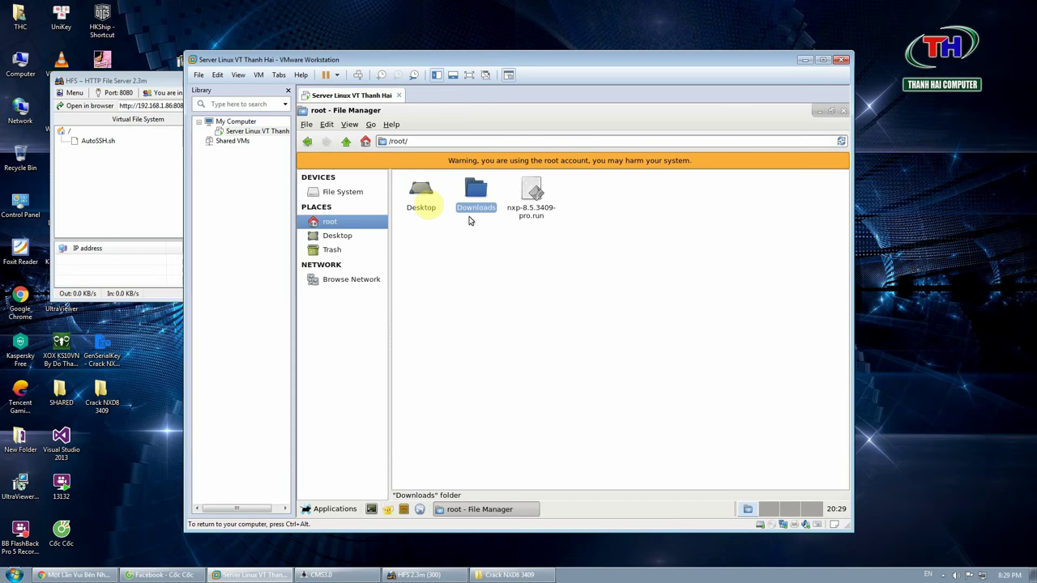
click(523, 212)
click(371, 509)
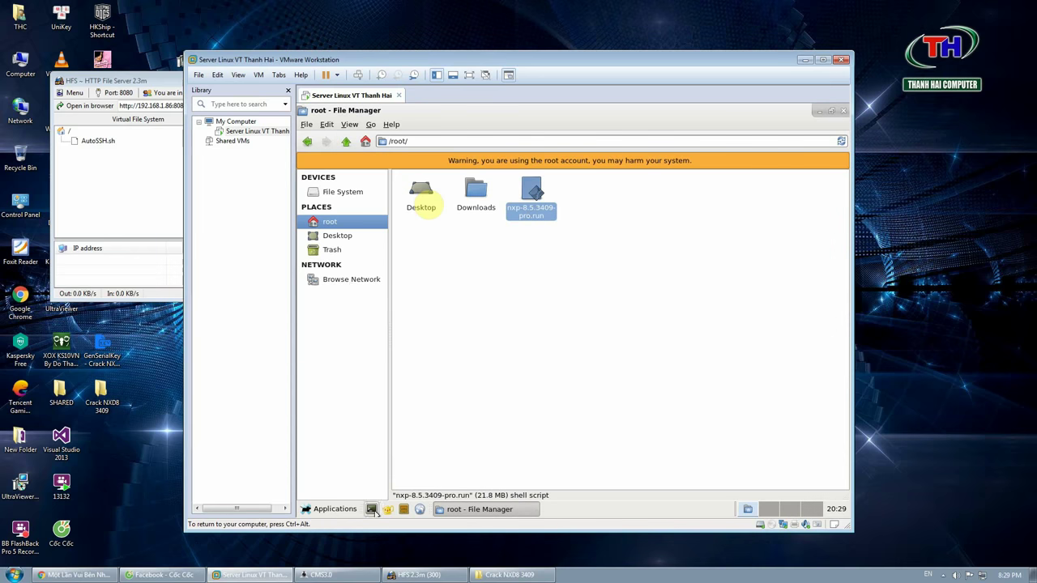
drag(550, 110, 653, 227)
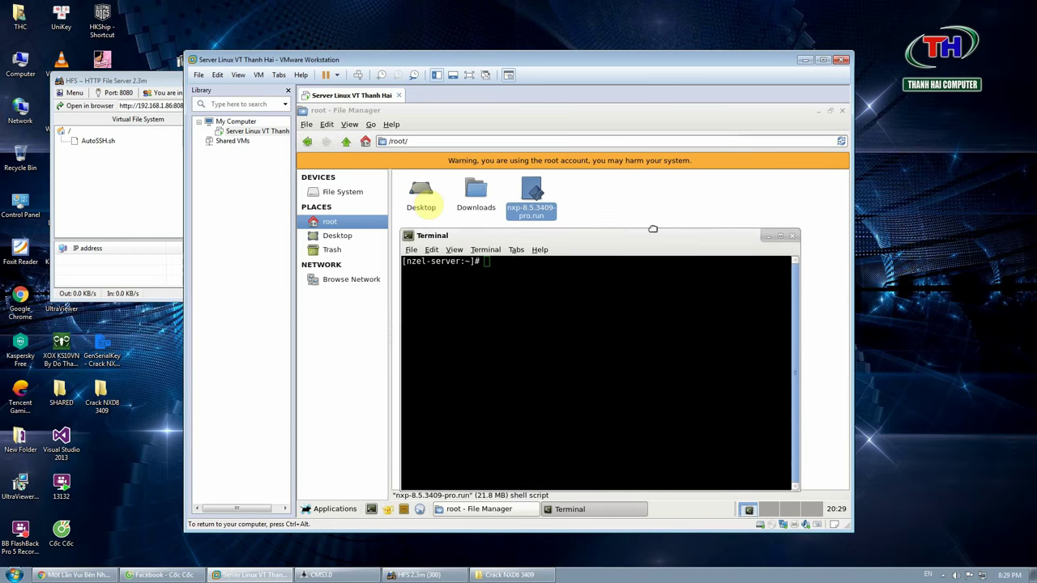
Check in the permissions of nxp-8.5.3409-pro.run whether the file may run as a program.
right_click(539, 211)
click(567, 320)
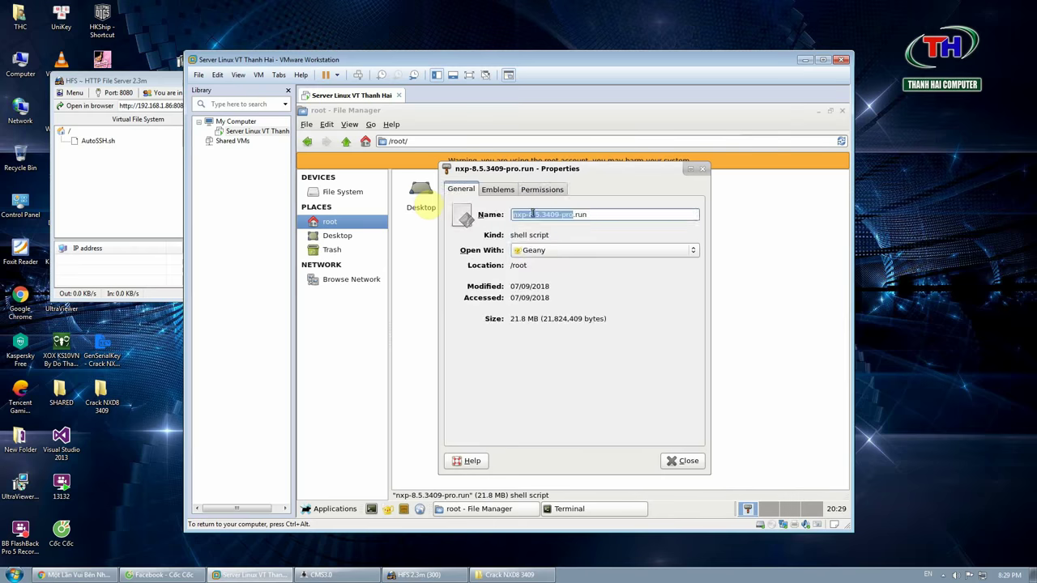
click(540, 189)
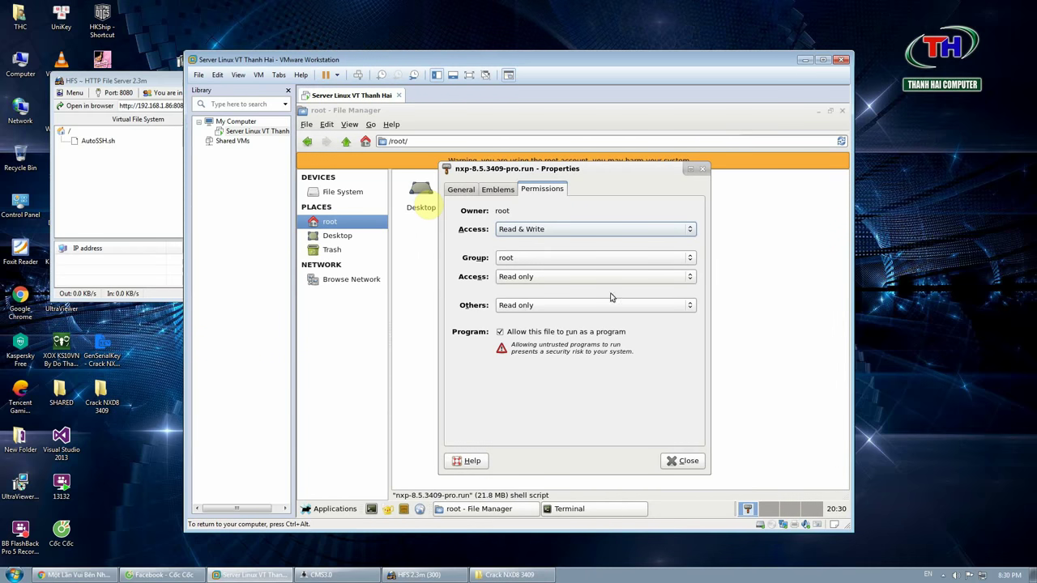
click(701, 168)
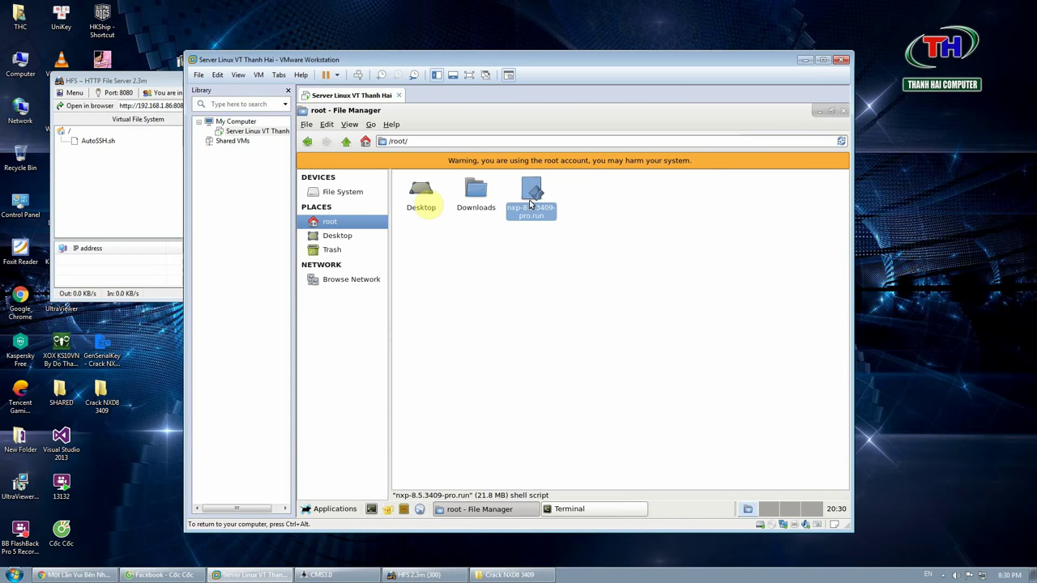
Run the installer /root/nxp-8.5.3409-pro.run in the terminal, and close the terminal and file manager once it completes.
click(569, 508)
text(/root/nxp-8.5.3409-pro.run)
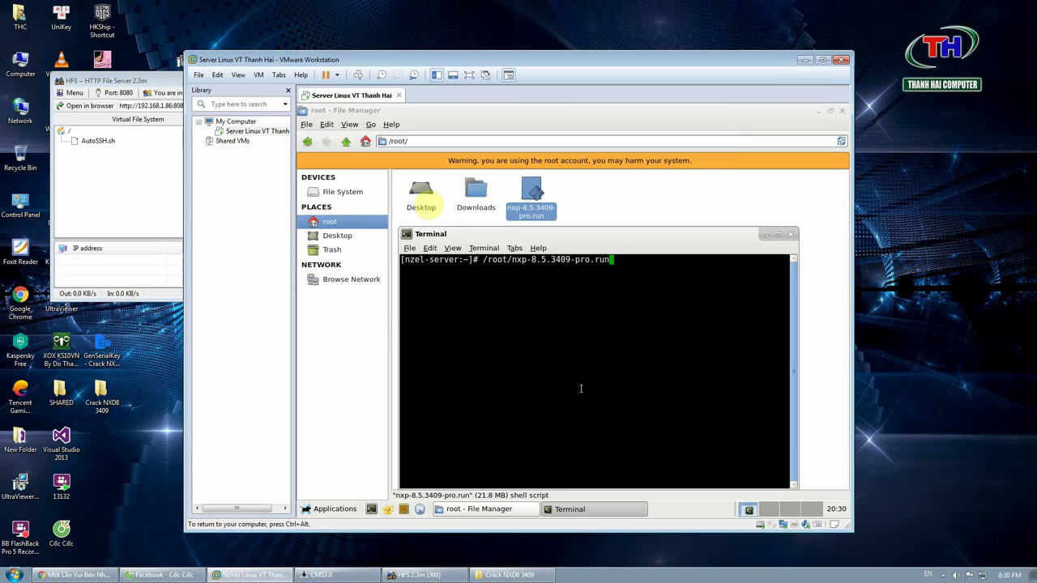
key(Return)
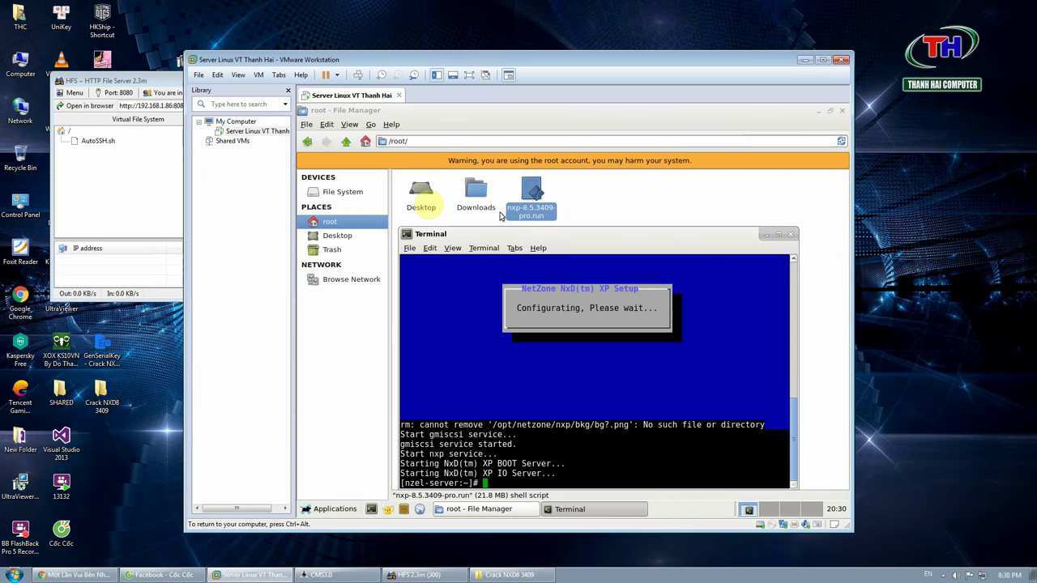
click(791, 234)
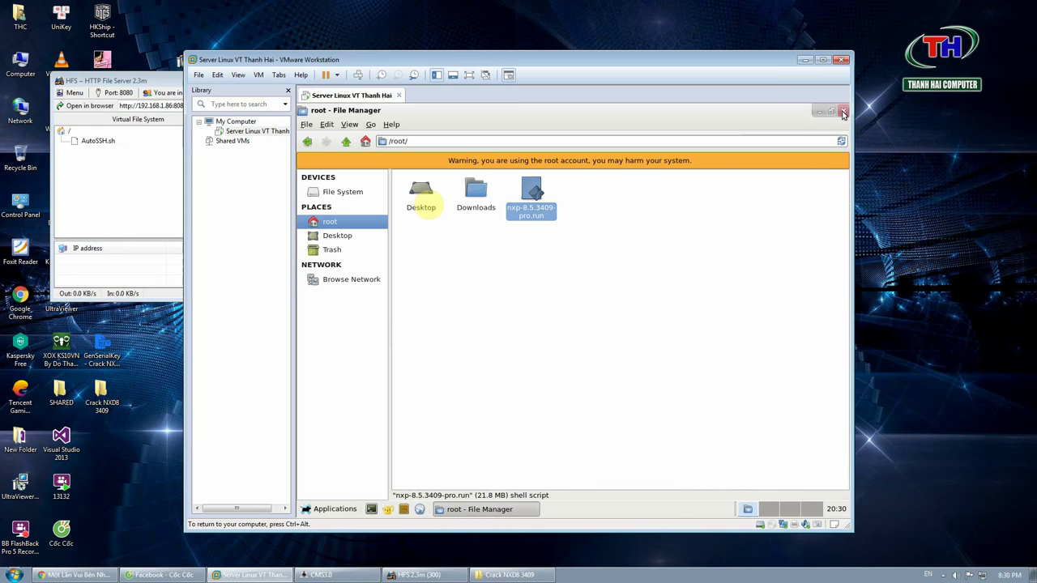
click(842, 112)
Try to log in to the newly installed NxD console with Local Login and dismiss the resulting dialog.
click(326, 336)
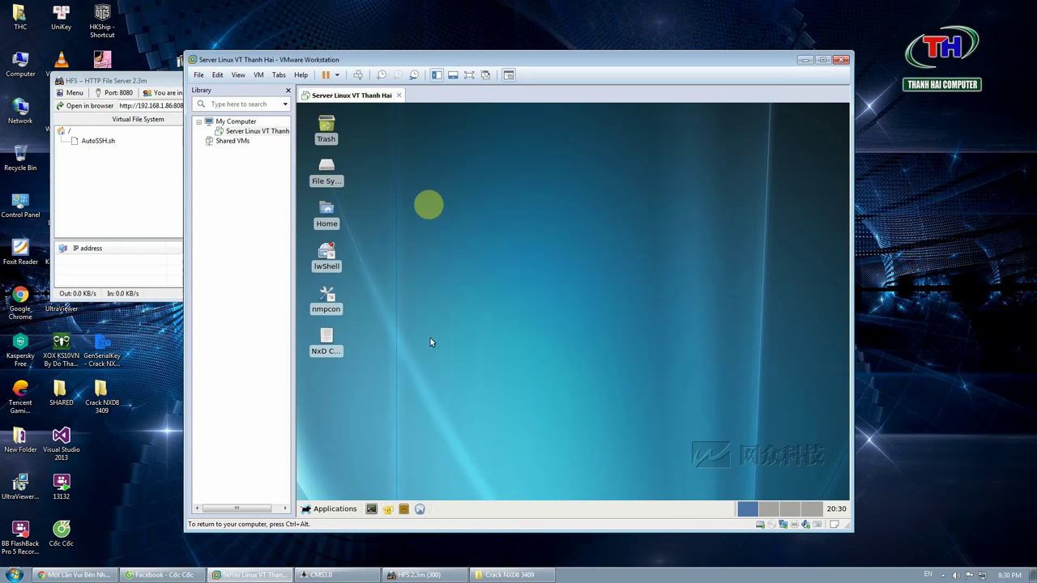
double_click(333, 346)
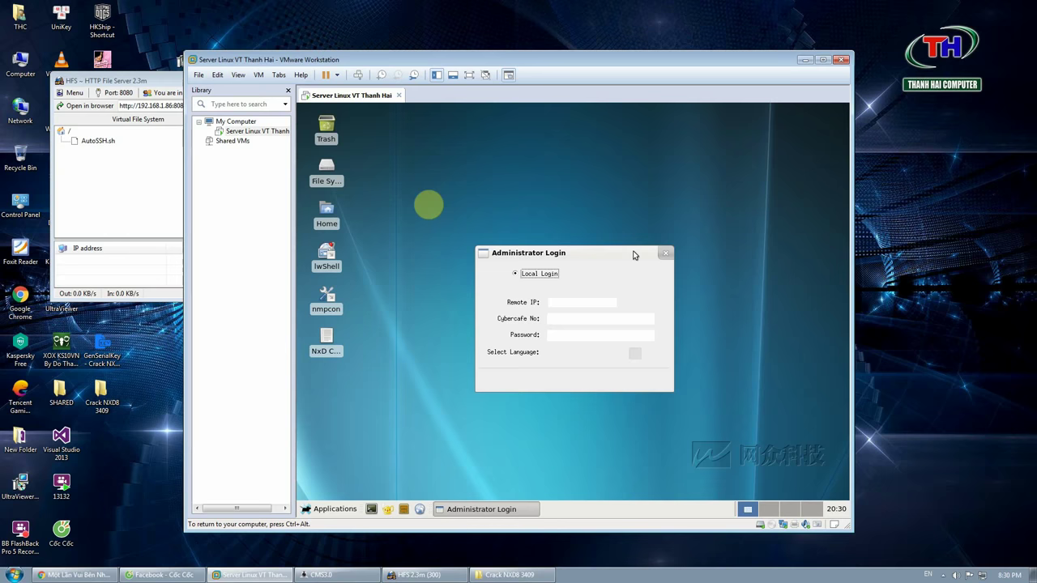
drag(635, 255, 592, 183)
click(490, 311)
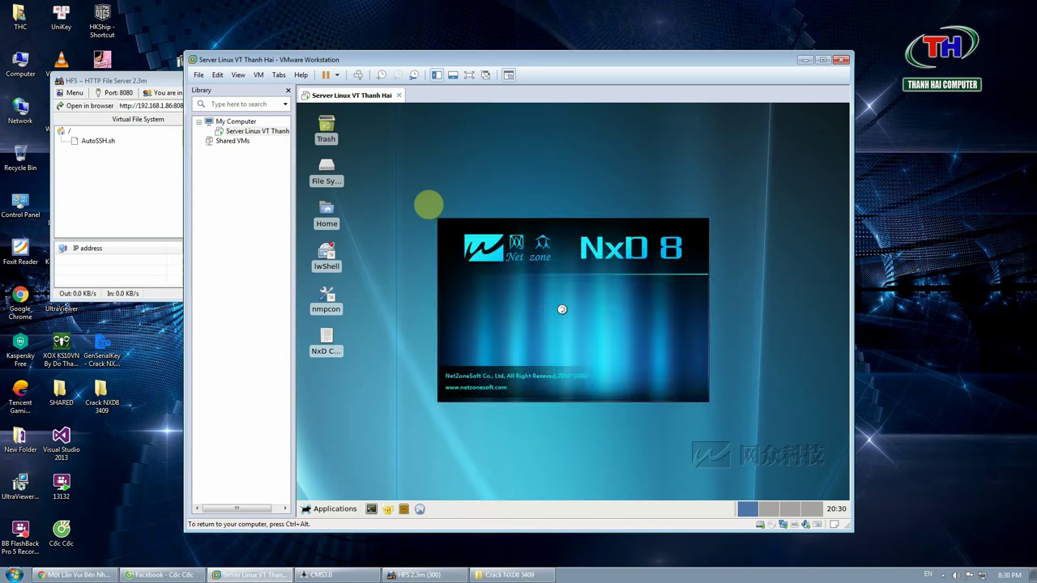
click(582, 377)
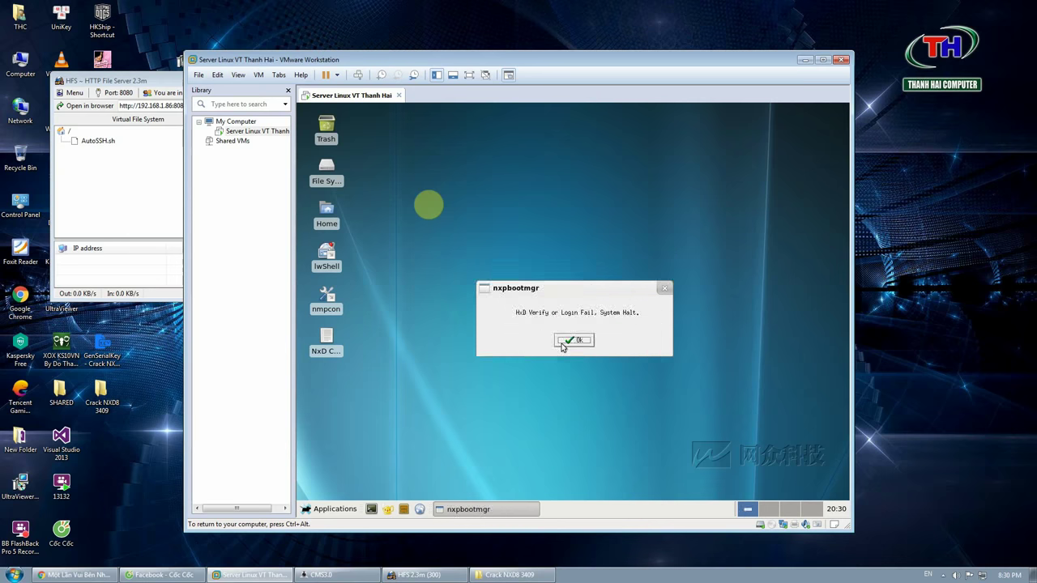
click(561, 344)
key(ctrl+alt)
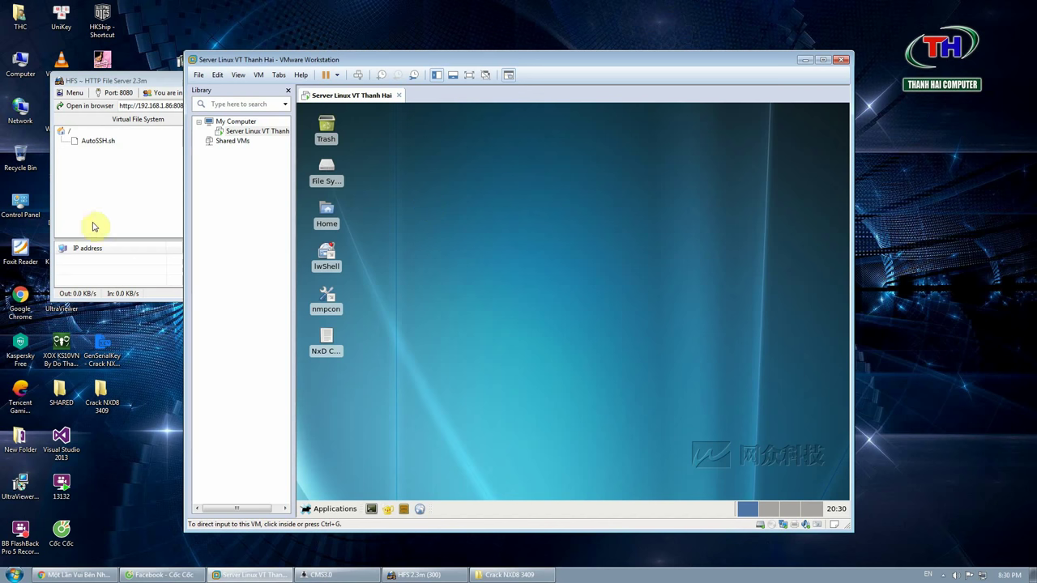
Retry the Local Login to the NxD console and close the dialog that follows.
double_click(326, 344)
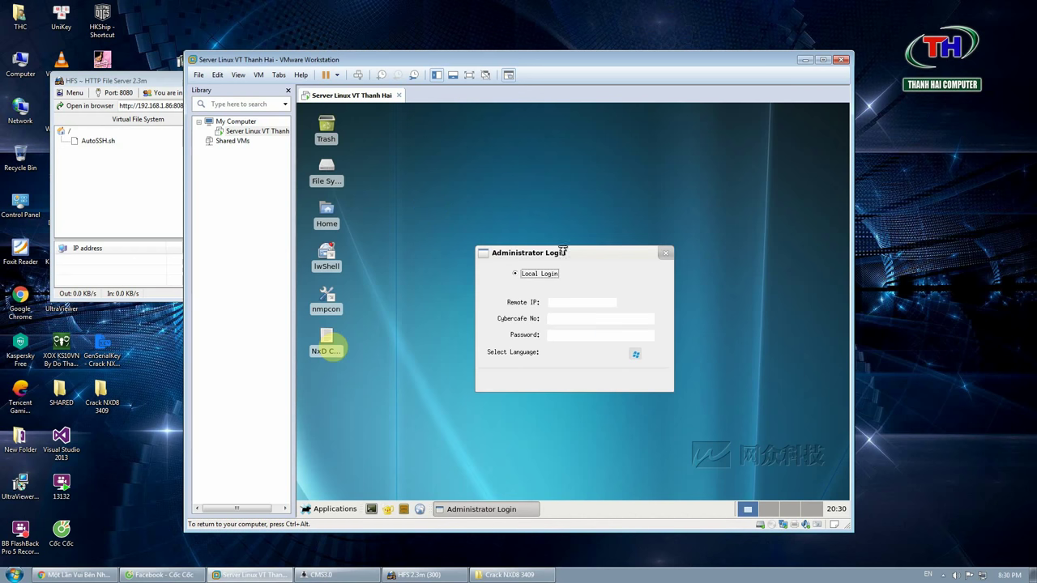
click(564, 323)
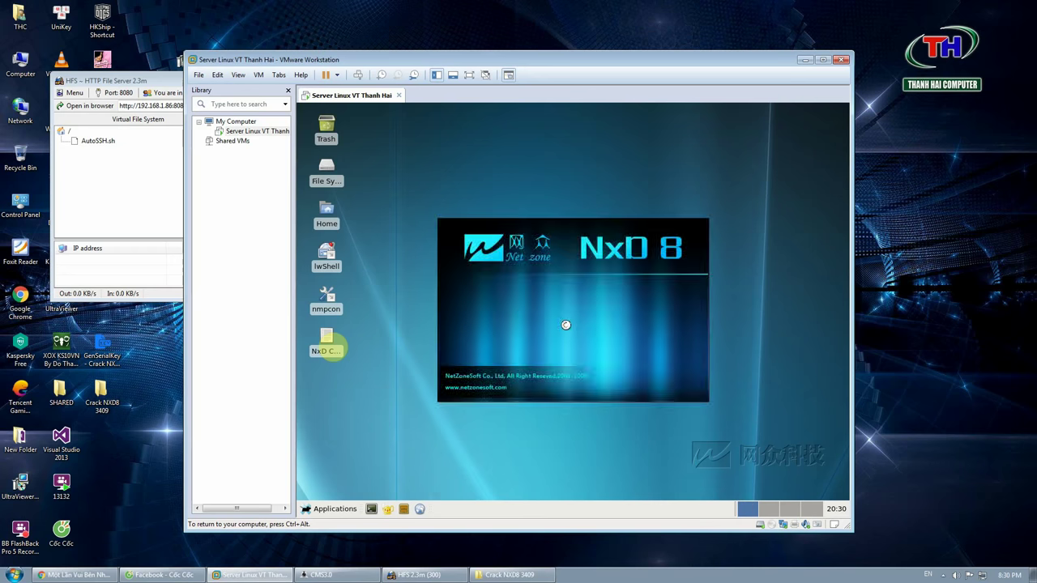
click(582, 378)
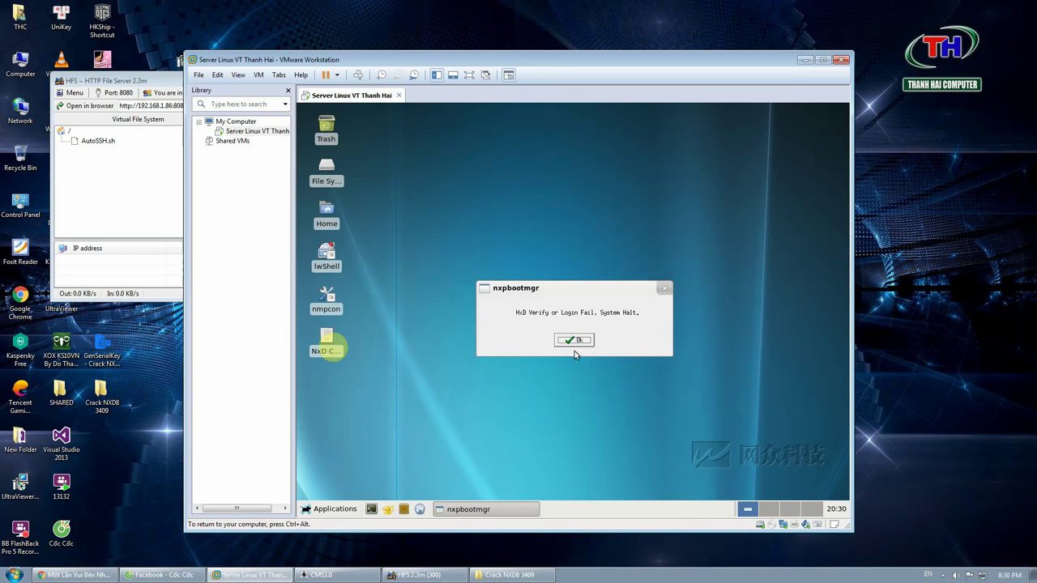
click(575, 346)
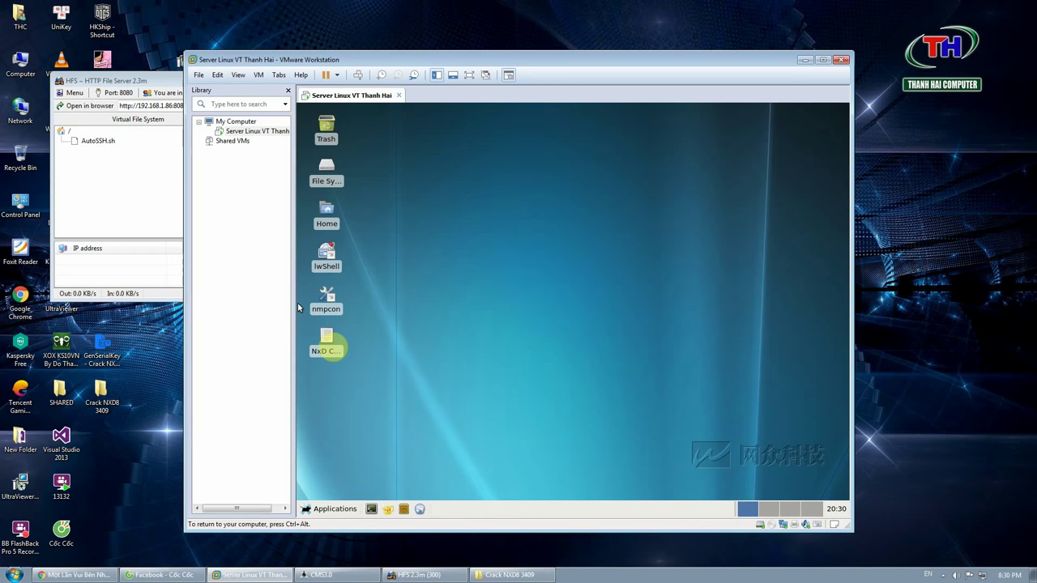
Move the virtual machine window aside and close the HTTP File Server.
click(317, 59)
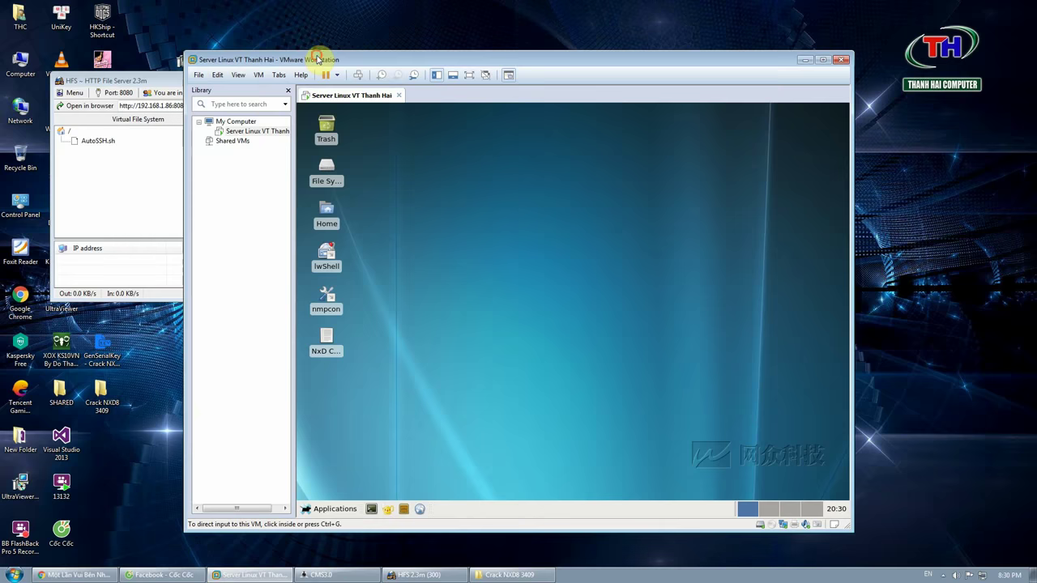
drag(317, 59, 518, 37)
click(353, 80)
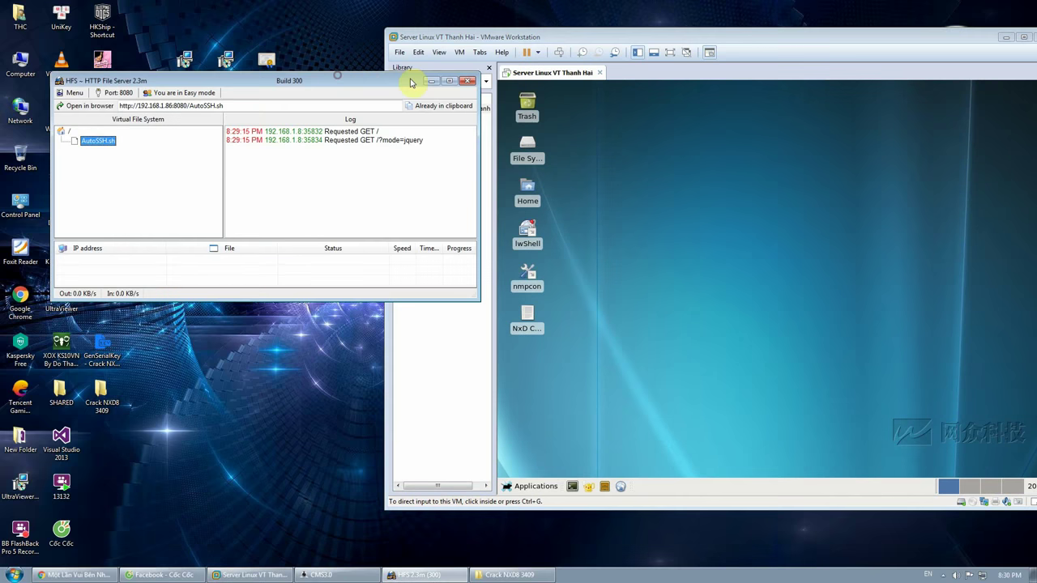
click(460, 82)
click(529, 325)
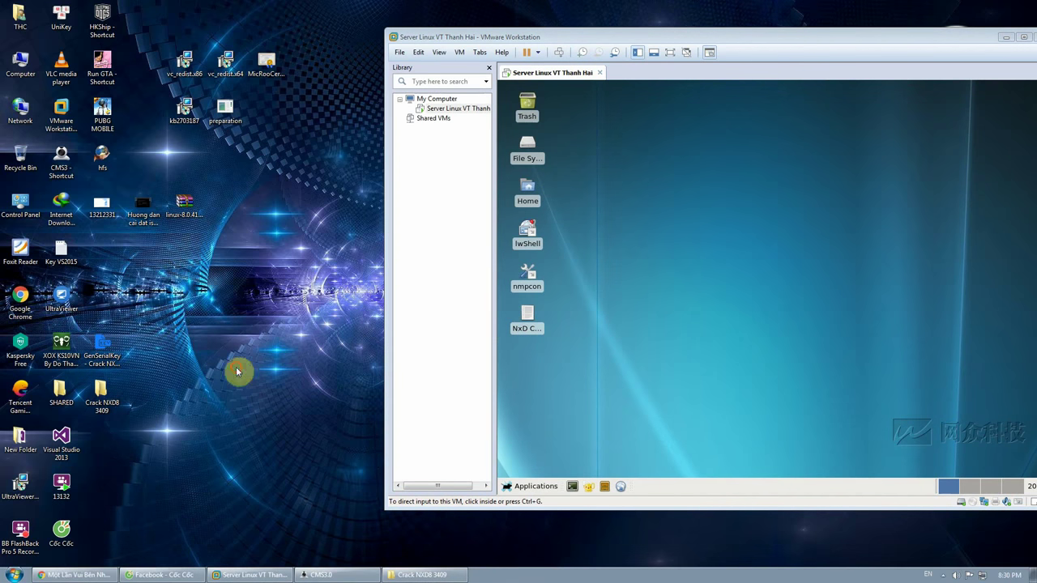
Launch Crack NXD8 3409 from the Crack NXD8 3409 folder and place its window over the virtual machine window.
double_click(110, 405)
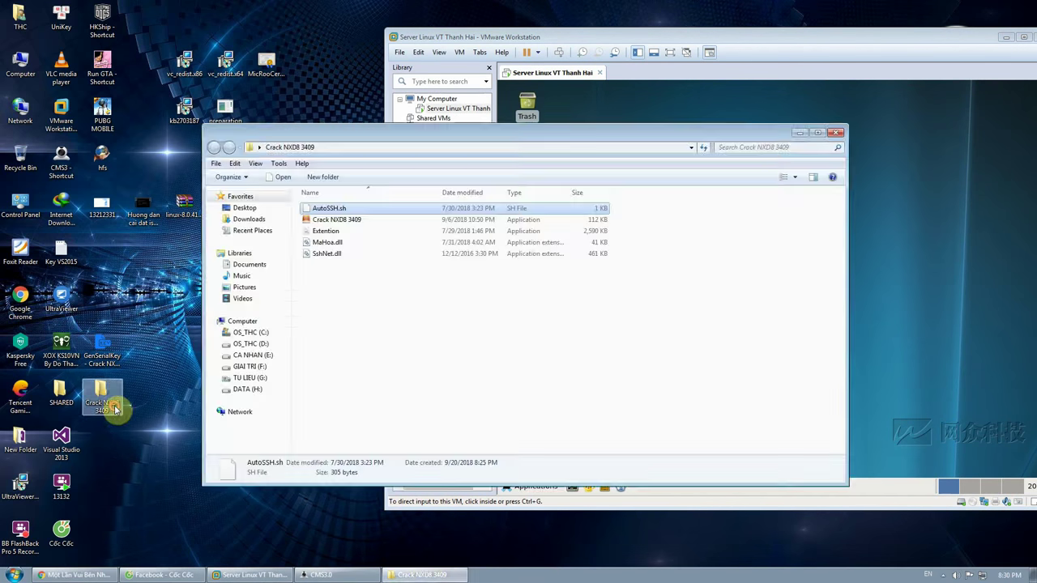
click(353, 220)
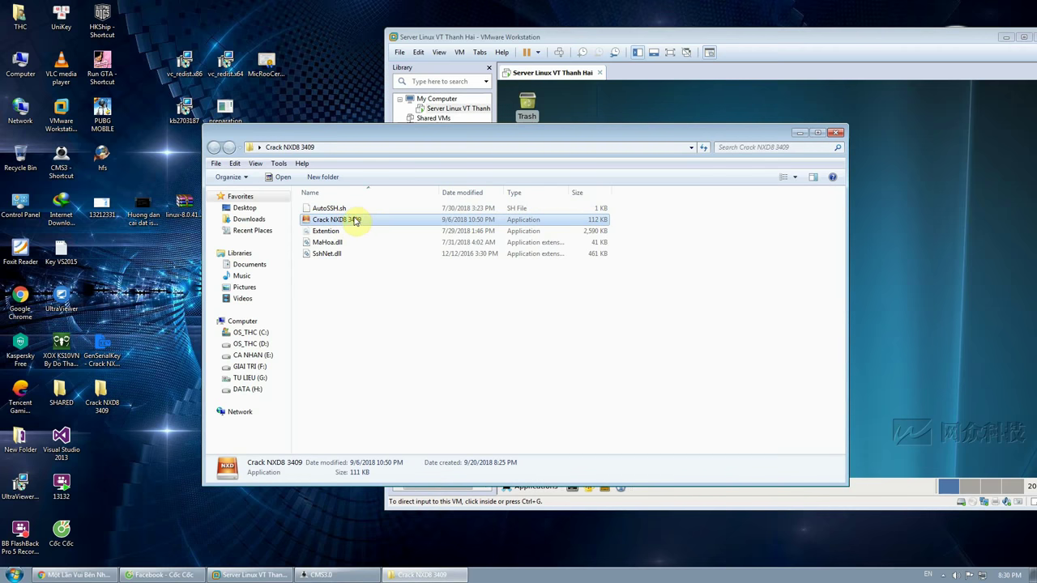
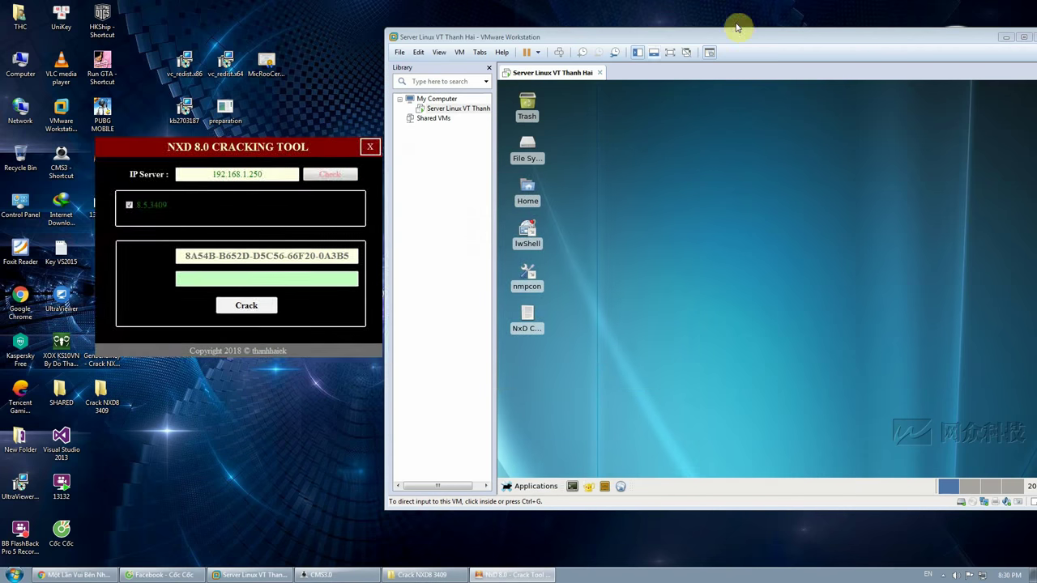
click(727, 32)
drag(631, 42, 564, 51)
drag(222, 209, 491, 177)
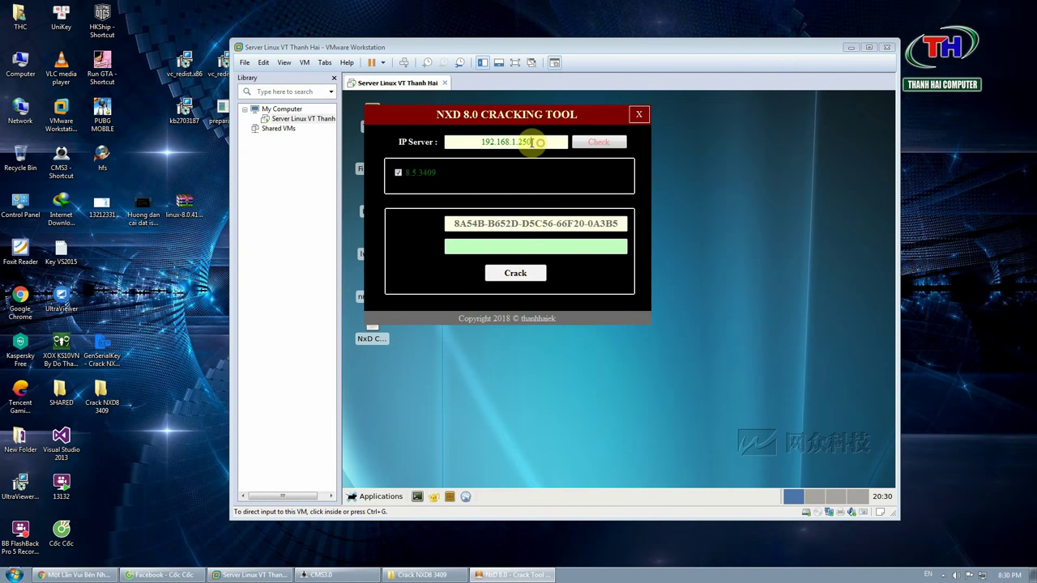
Look up the Linux server's IP address on the Network page of nmpcon, and return control to the host computer.
click(374, 284)
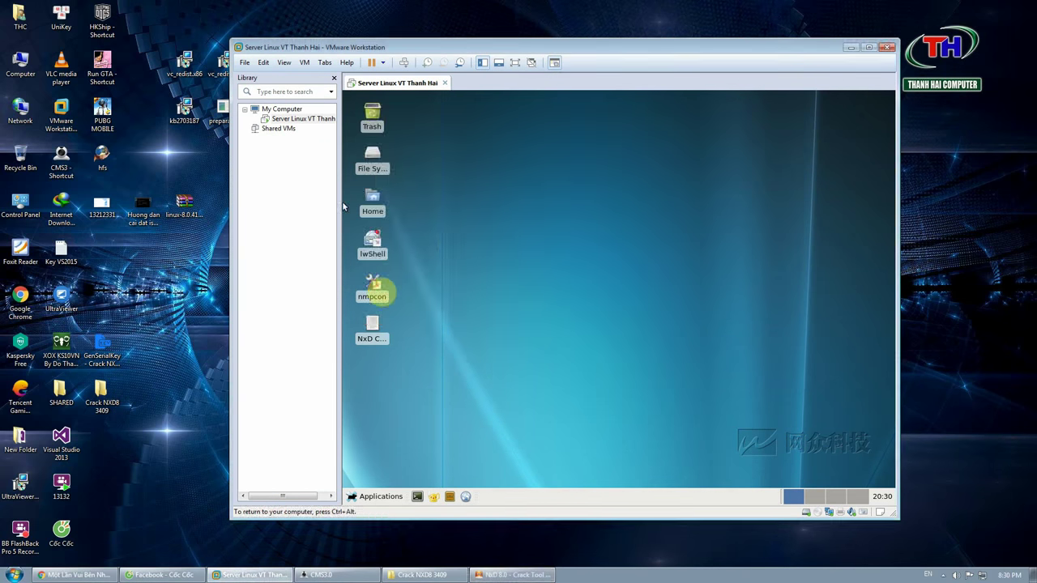
double_click(383, 298)
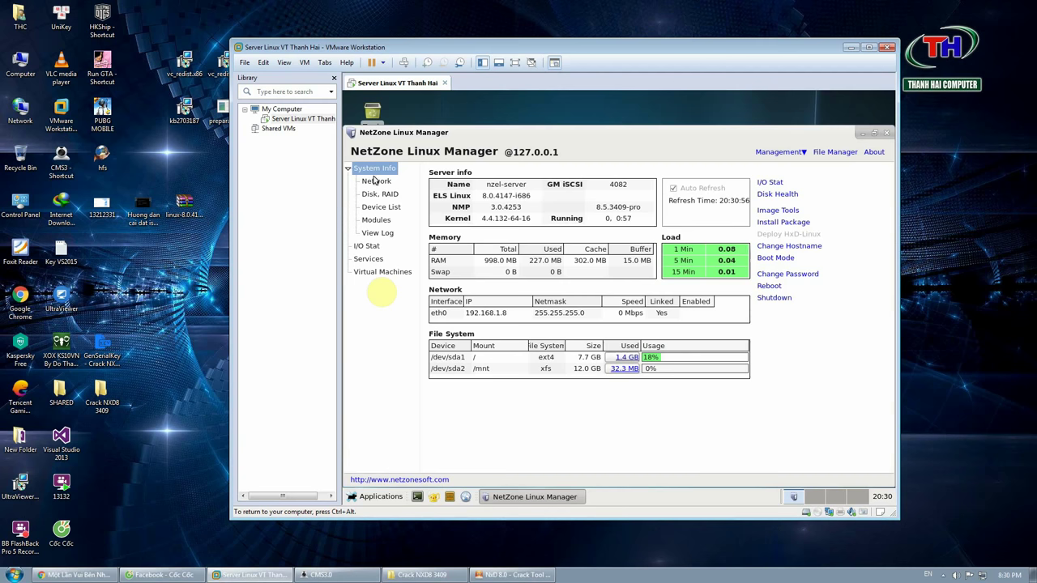
click(375, 179)
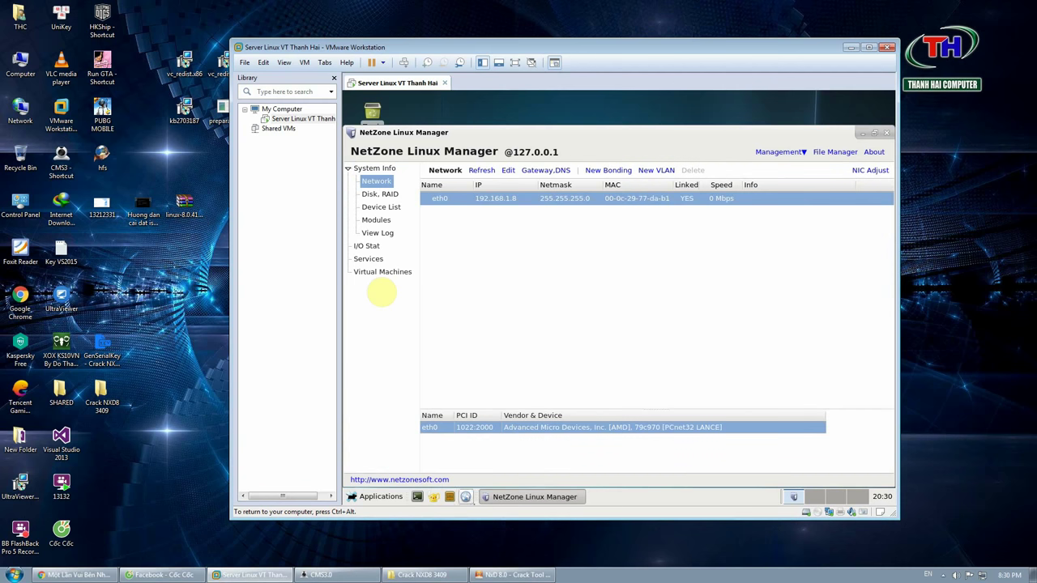
key(ctrl+alt)
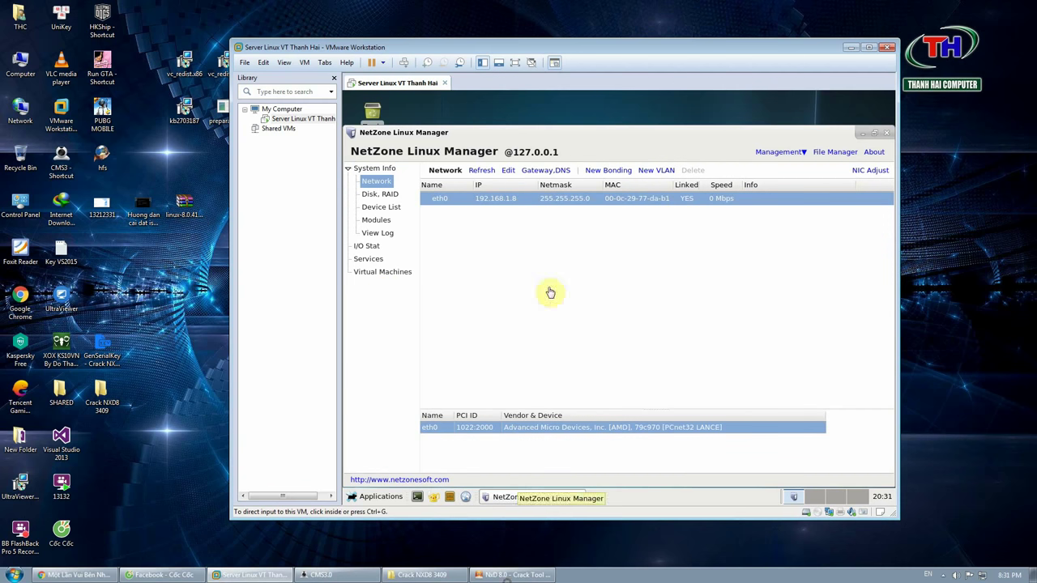
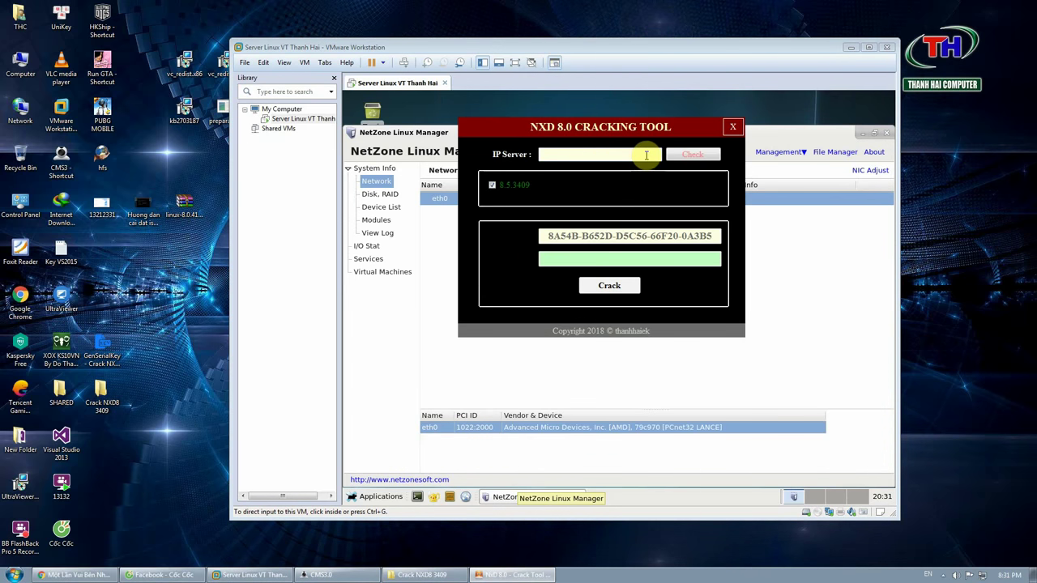
Set the tool's server IP to 192.168.1.8, check the server, and copy the session ID.
click(693, 155)
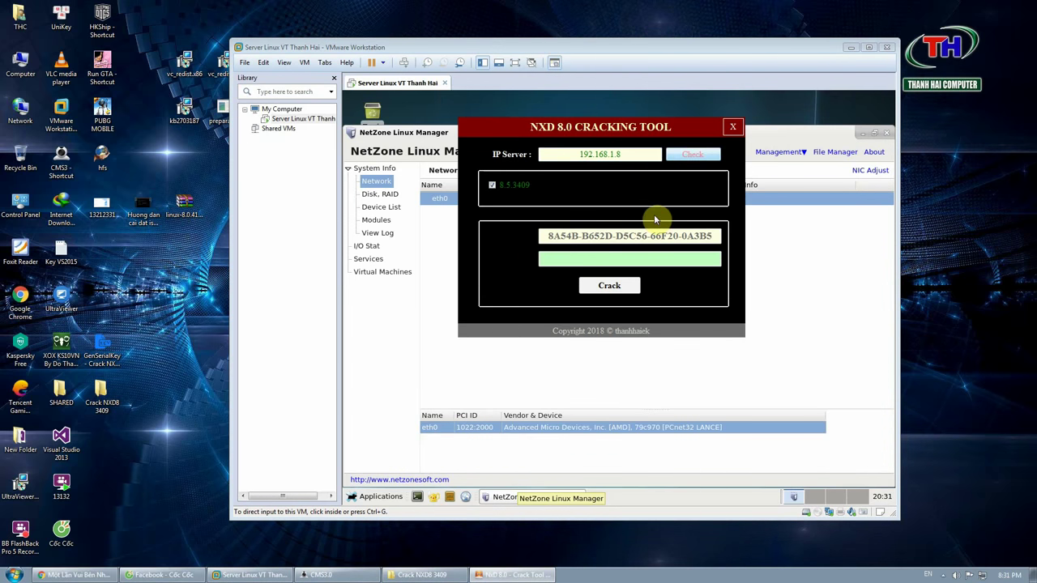
click(544, 332)
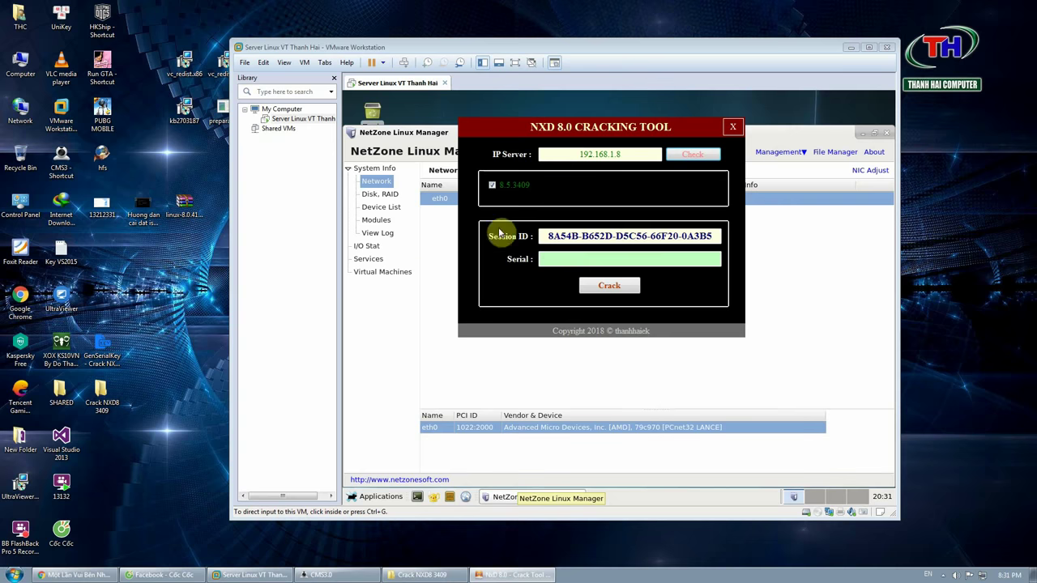
drag(548, 236, 713, 236)
right_click(710, 236)
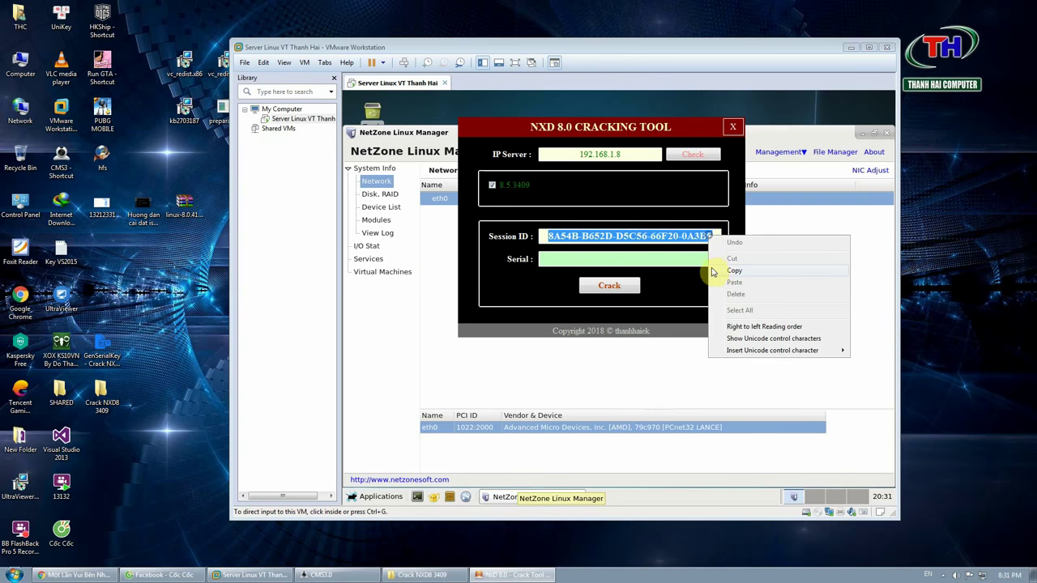
click(713, 272)
Run GenSerialKey - Crack NXD8 3409, paste the copied session ID into it, and generate the serial.
double_click(102, 348)
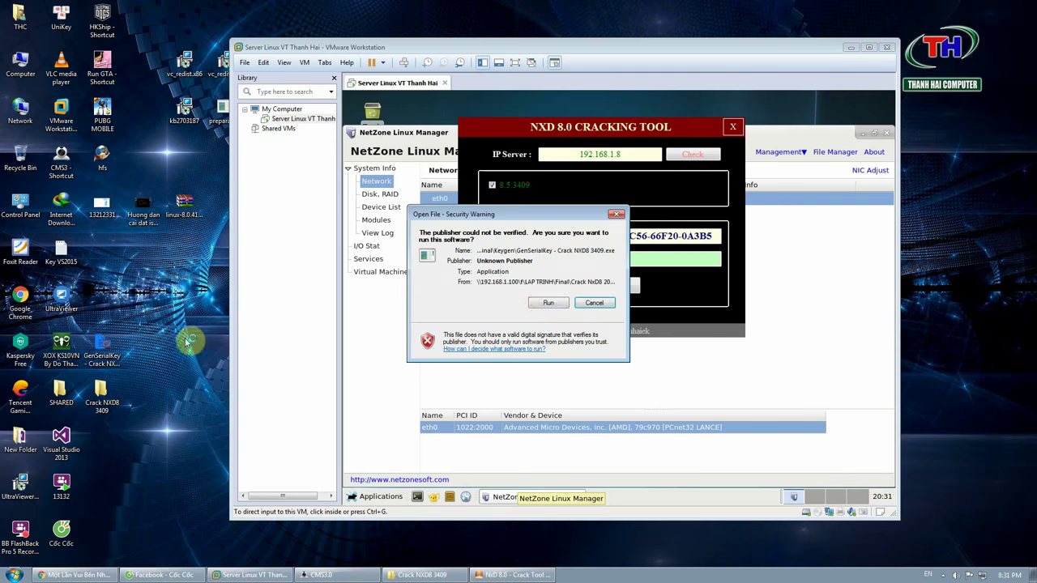
click(525, 304)
right_click(494, 262)
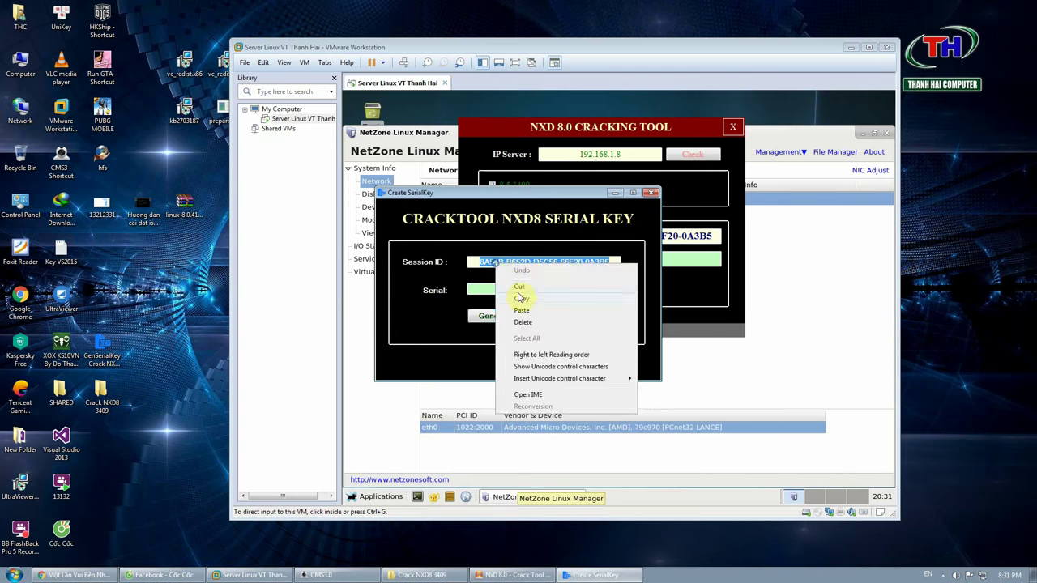
click(521, 310)
click(510, 318)
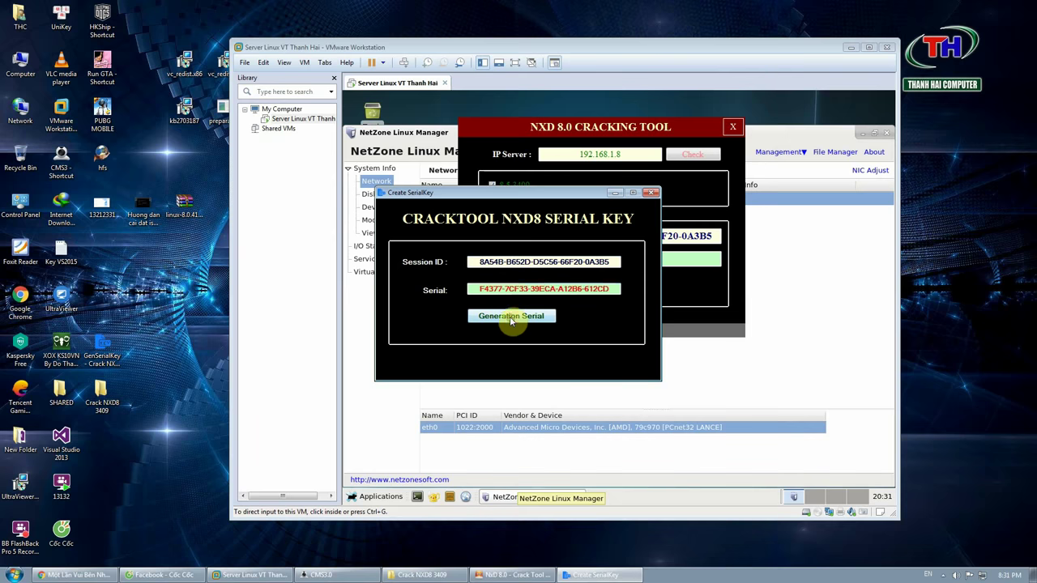
click(478, 289)
click(556, 326)
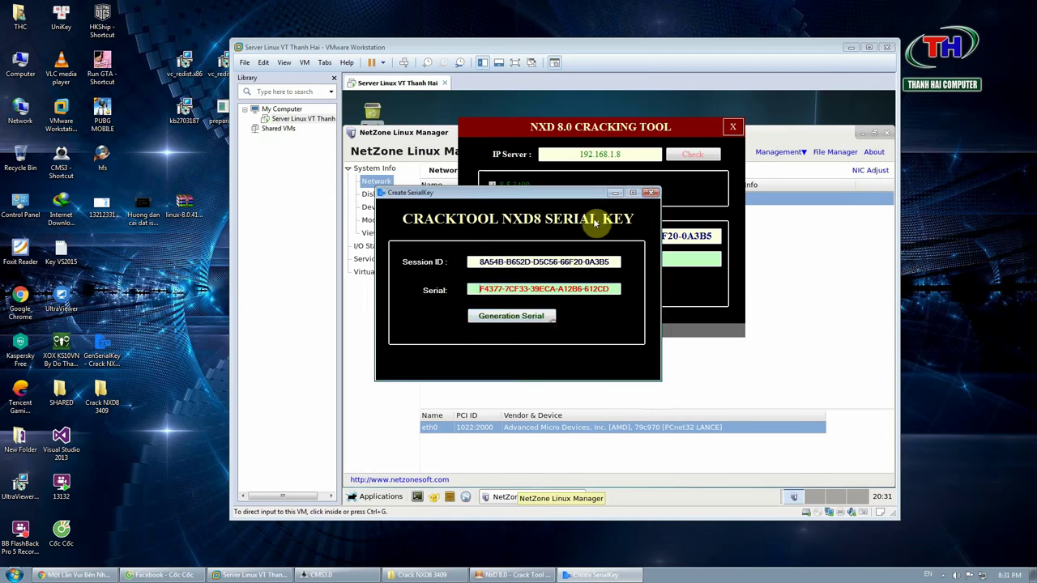
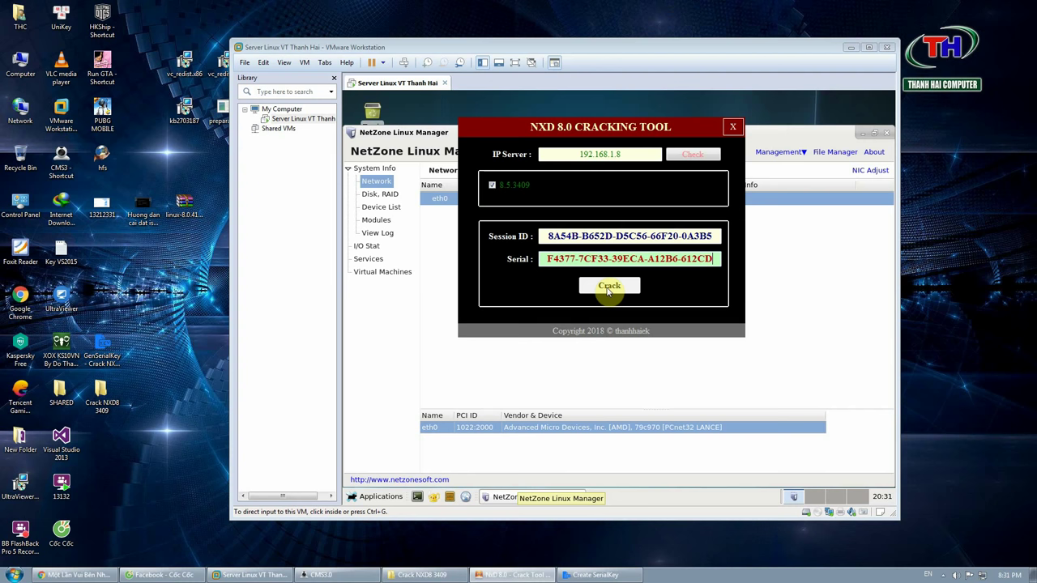
Fill the Serial field with the generated serial, run the crack on the server, and dismiss the message.
click(609, 287)
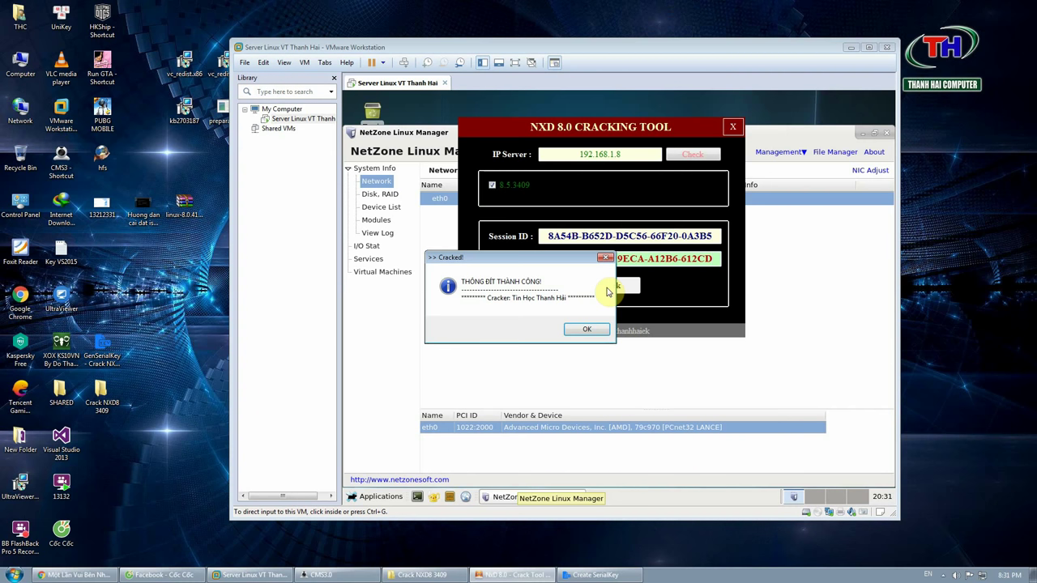
click(584, 329)
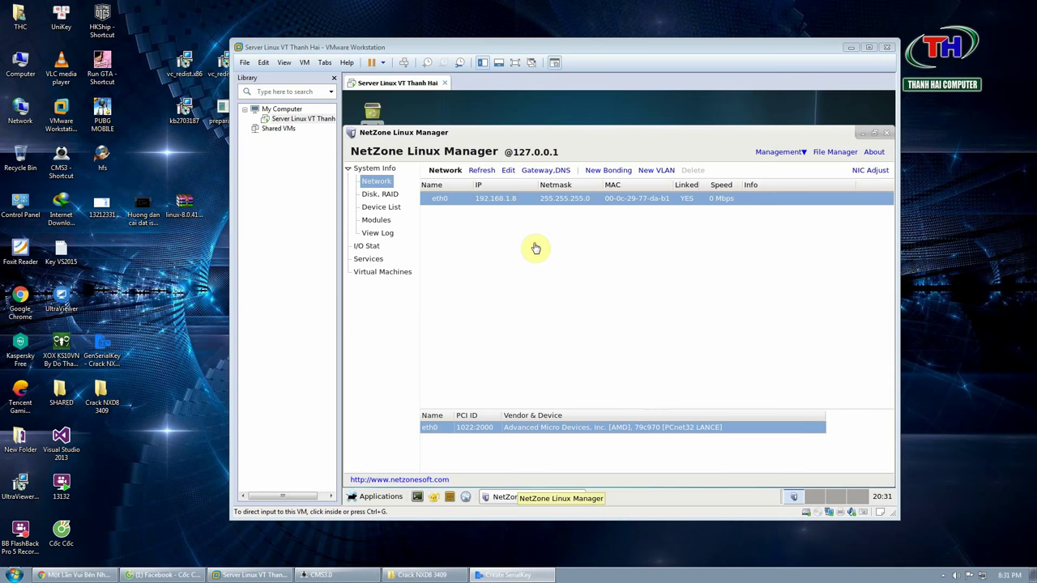
Minimize NetZone Linux Manager and open the NxD console with Local Login.
click(861, 138)
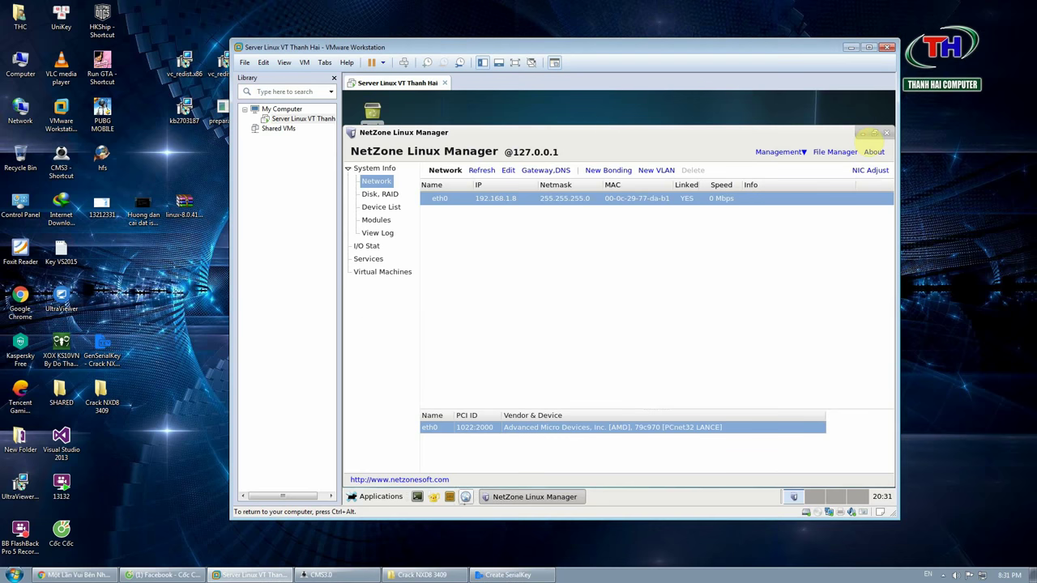
click(864, 136)
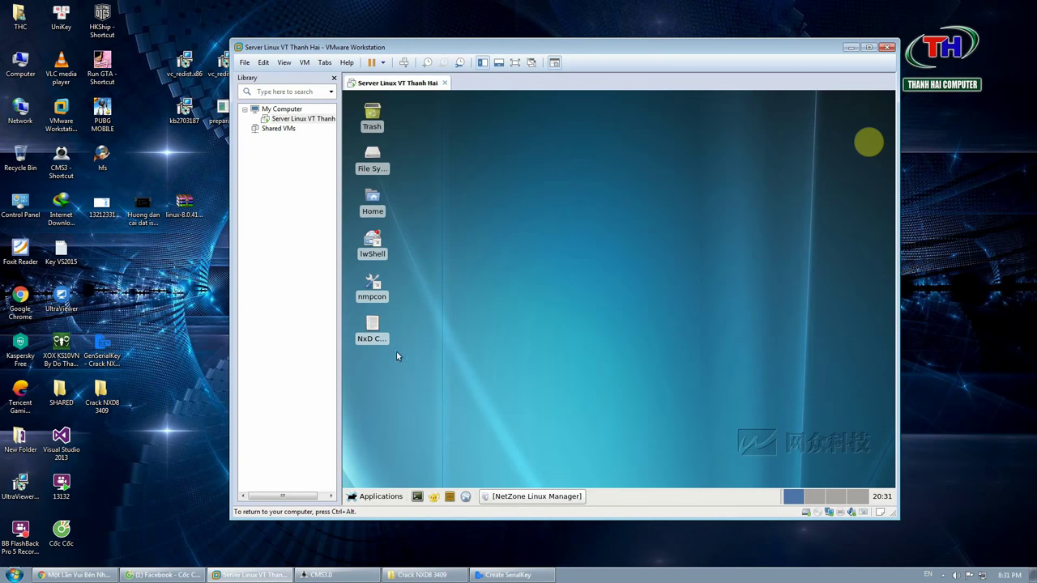
double_click(369, 332)
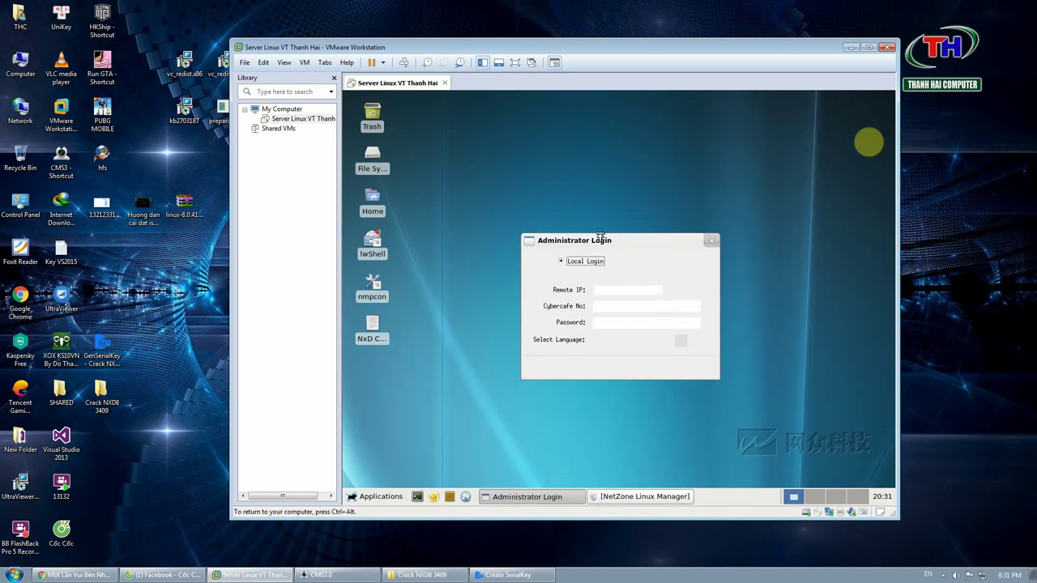
click(616, 314)
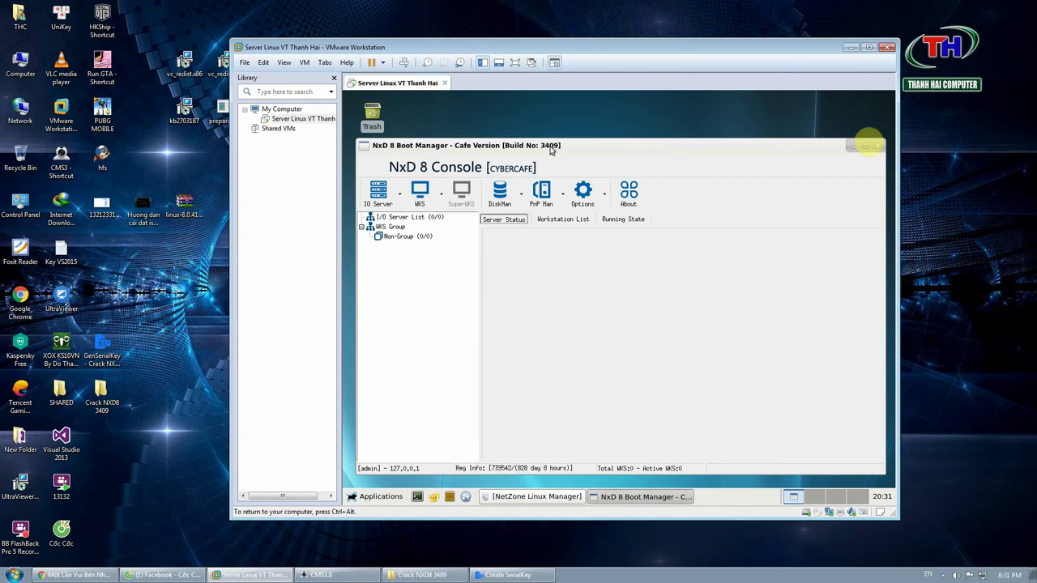
View the NxD 8 registration details from the About window, and close both information windows.
click(632, 187)
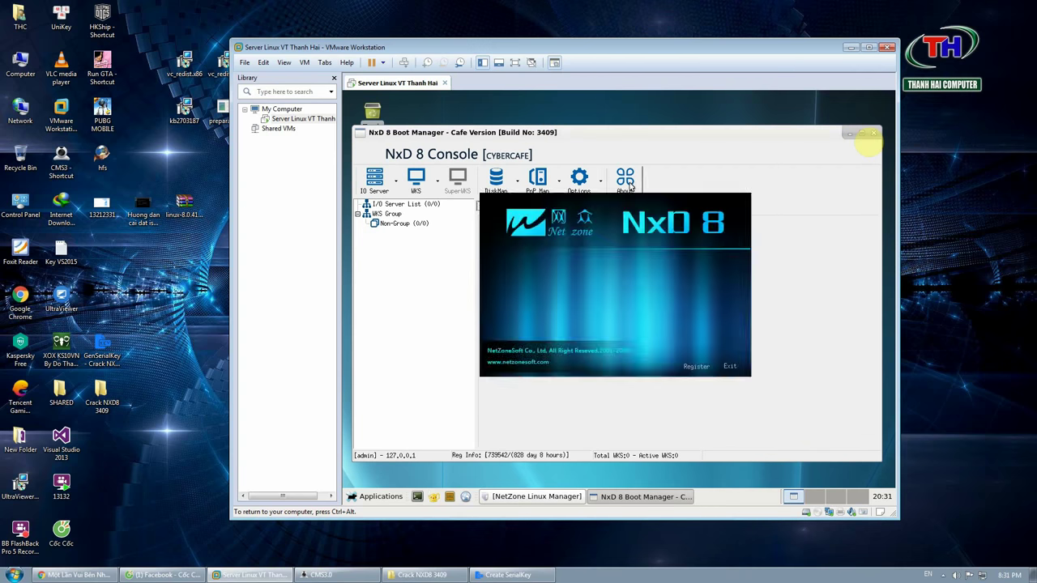
click(695, 367)
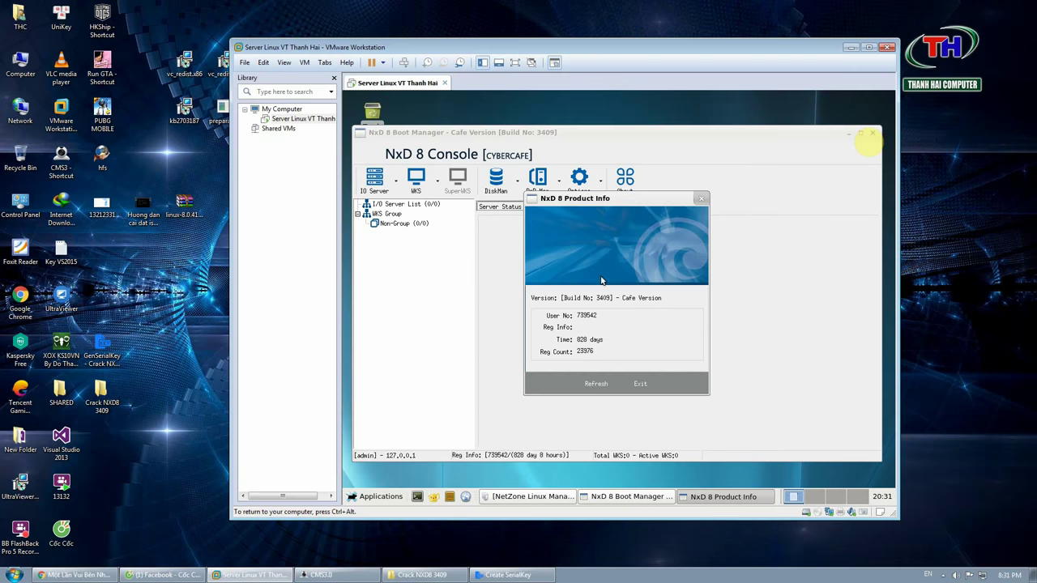
click(697, 201)
click(738, 375)
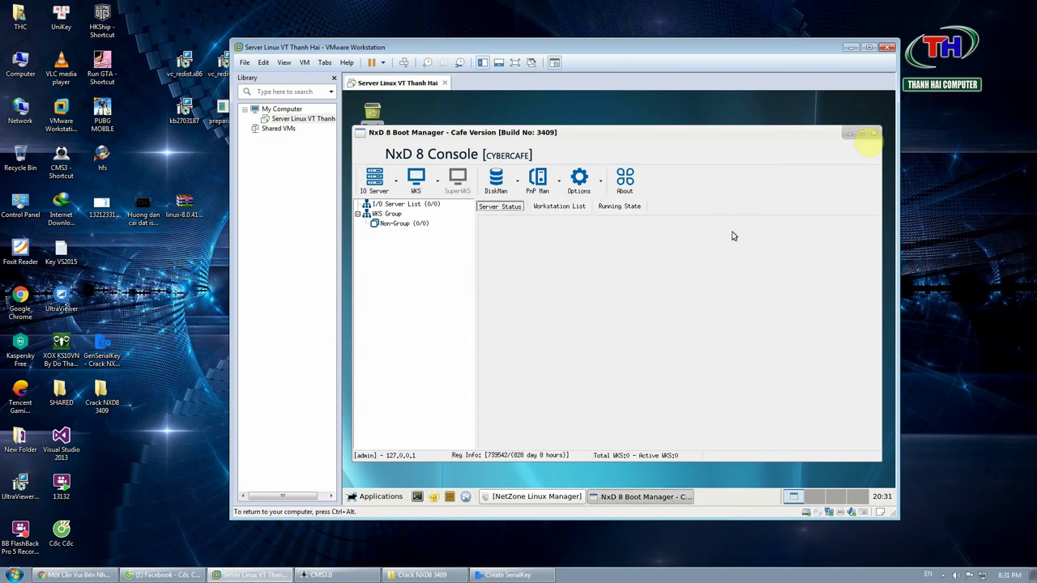
Move the NxD console window slightly up and select Non-Group under WKS Group.
drag(693, 136, 694, 129)
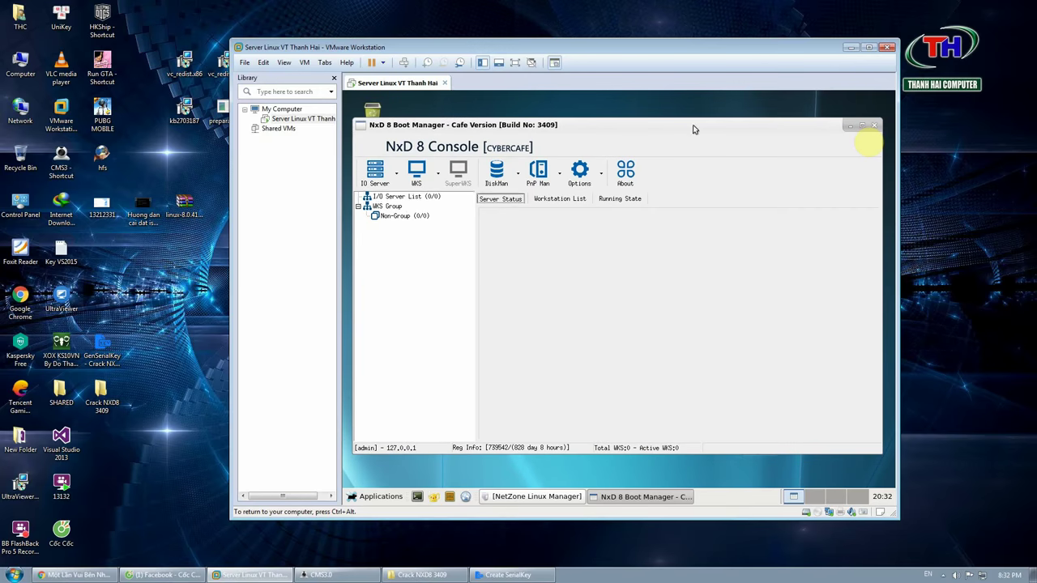
click(392, 198)
click(397, 215)
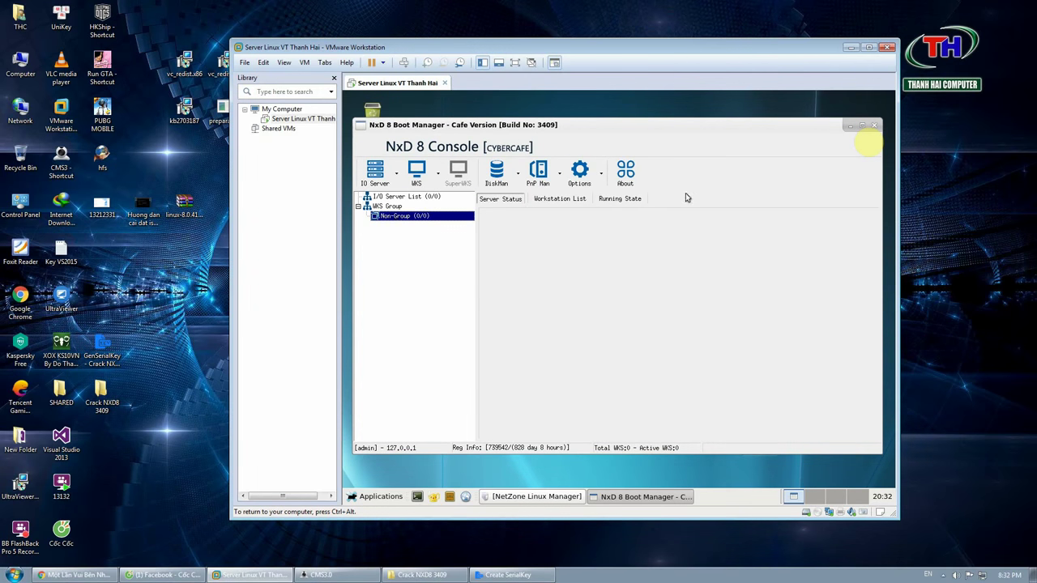
Add an I/O server with IP 192.168.1.8, display its server status, and move the virtual machine window slightly aside.
click(385, 197)
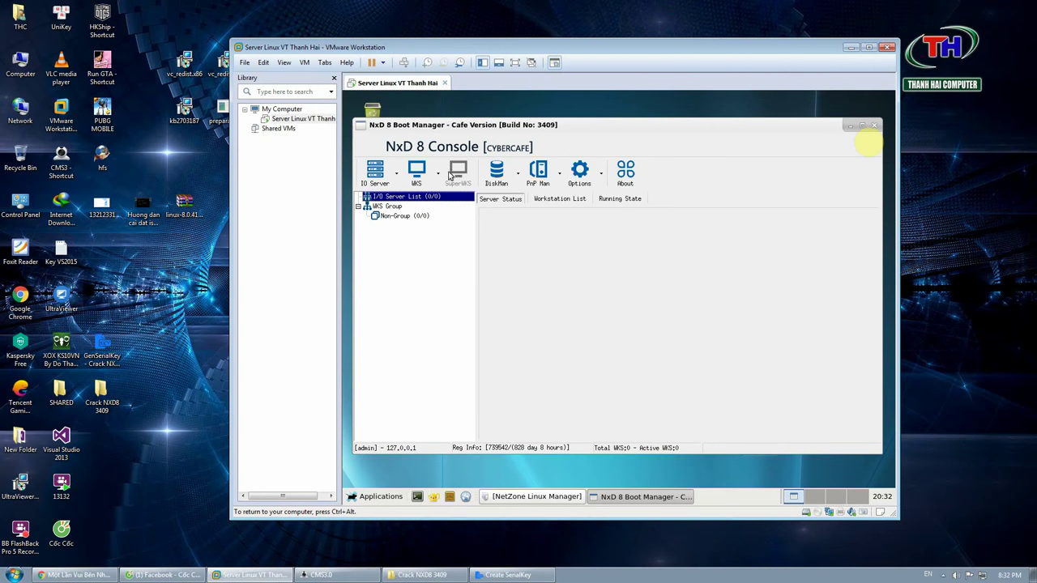
click(396, 173)
click(385, 203)
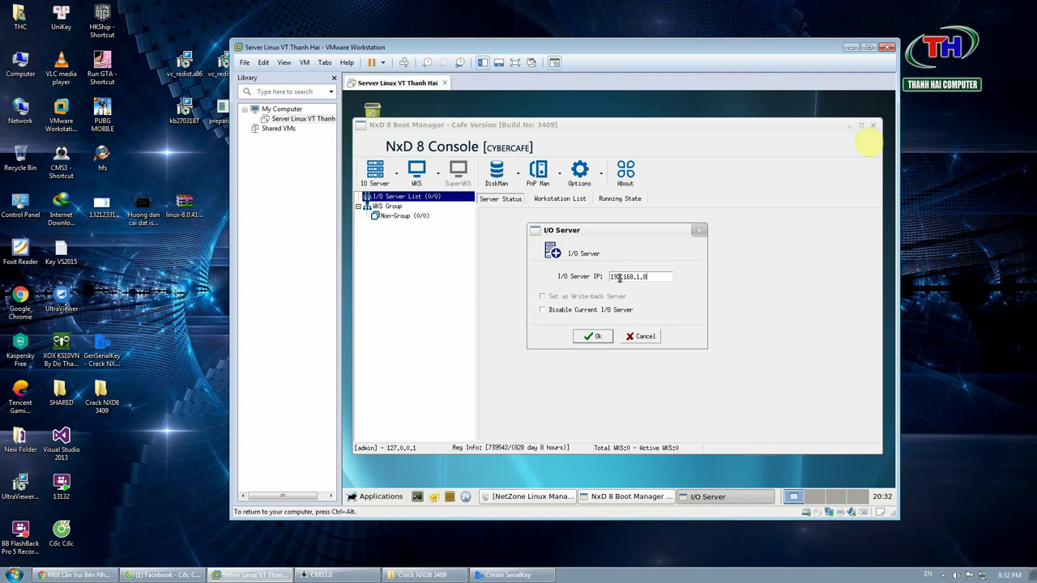
text(192.168.1.8)
key(Return)
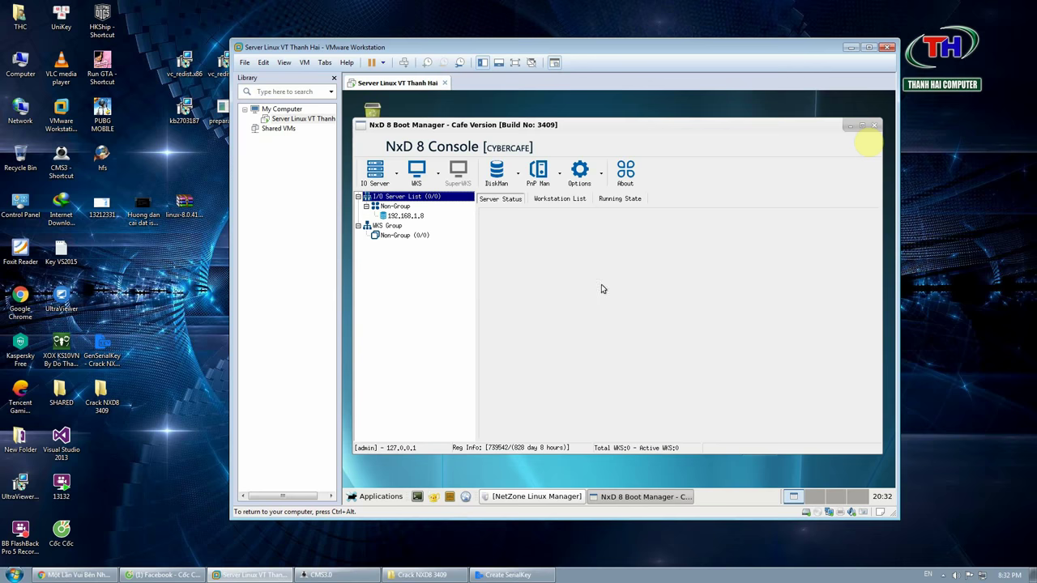
click(395, 215)
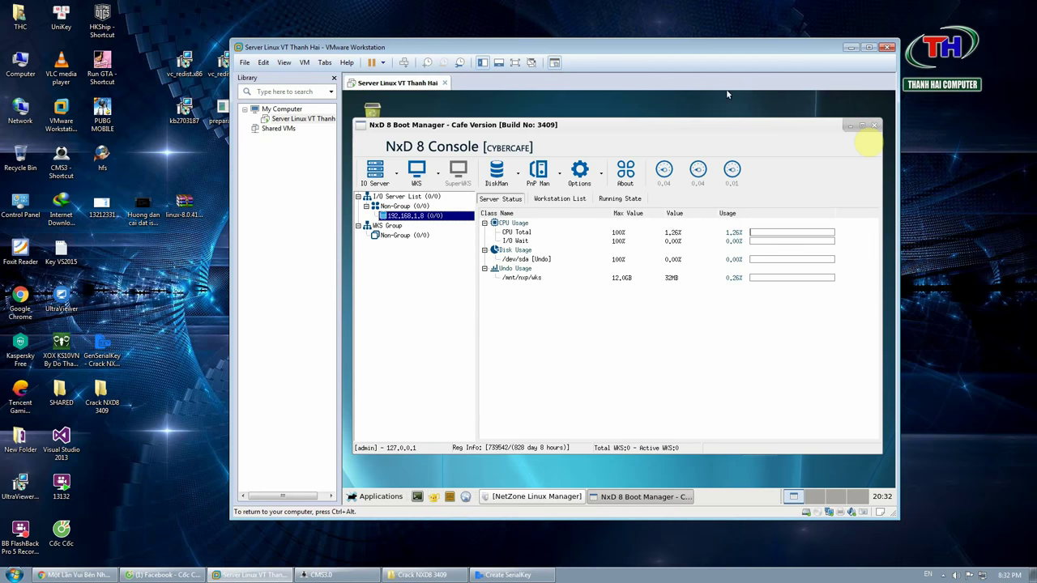
drag(751, 51, 710, 47)
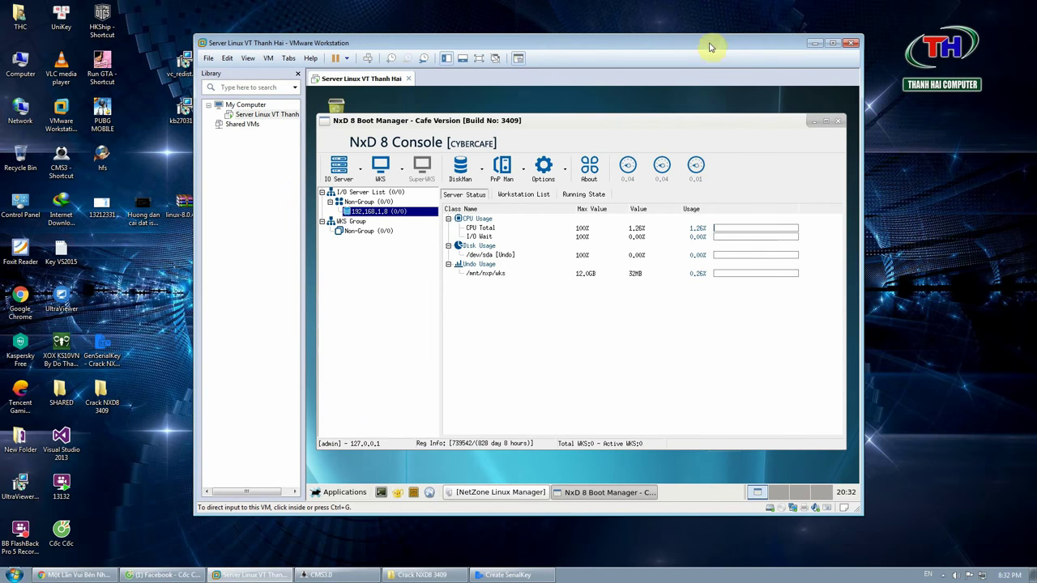
Switch to the Cốc Cốc browser, open facebook.com/nxd8crack/ in a new tab, and briefly check the friend requests.
click(162, 575)
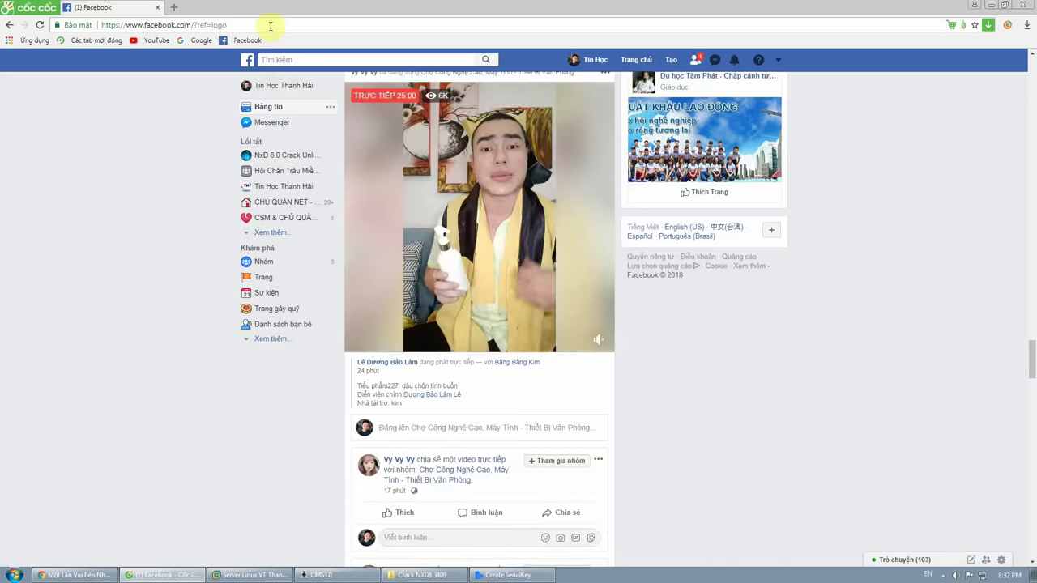
click(174, 8)
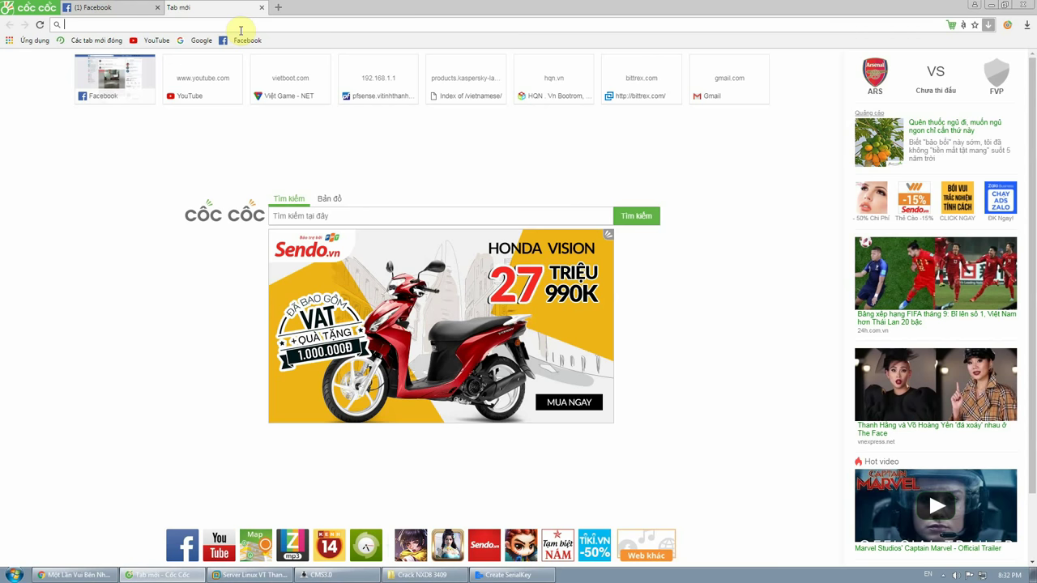
text(https://www.facebook.com/nxd8crack/)
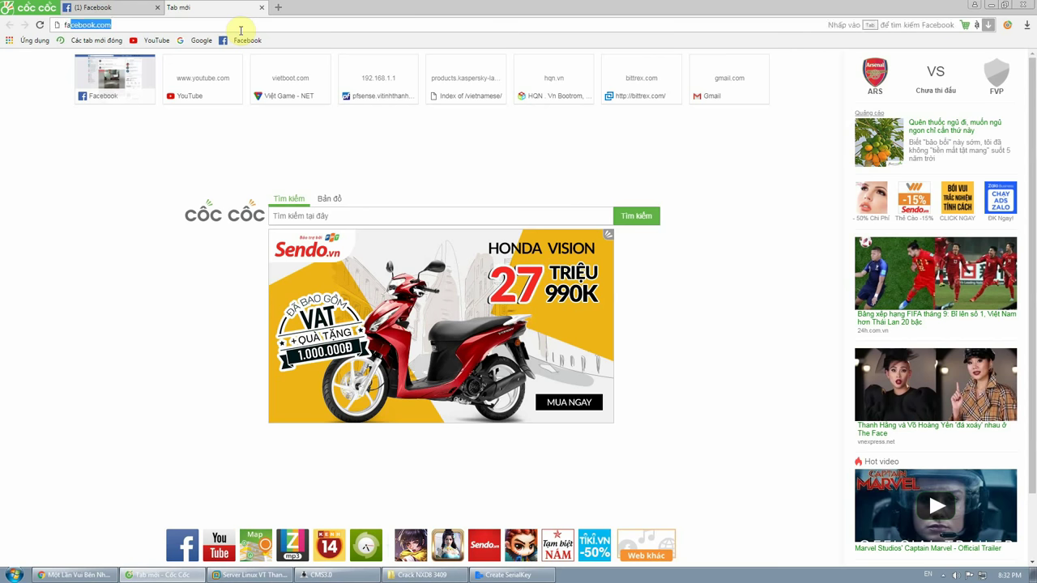
key(Return)
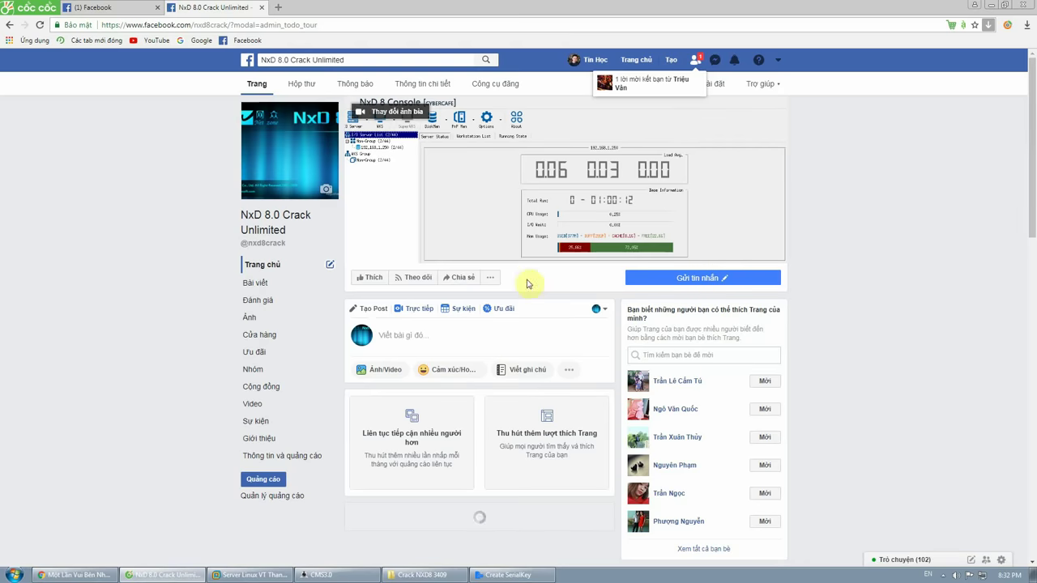
click(696, 61)
click(697, 61)
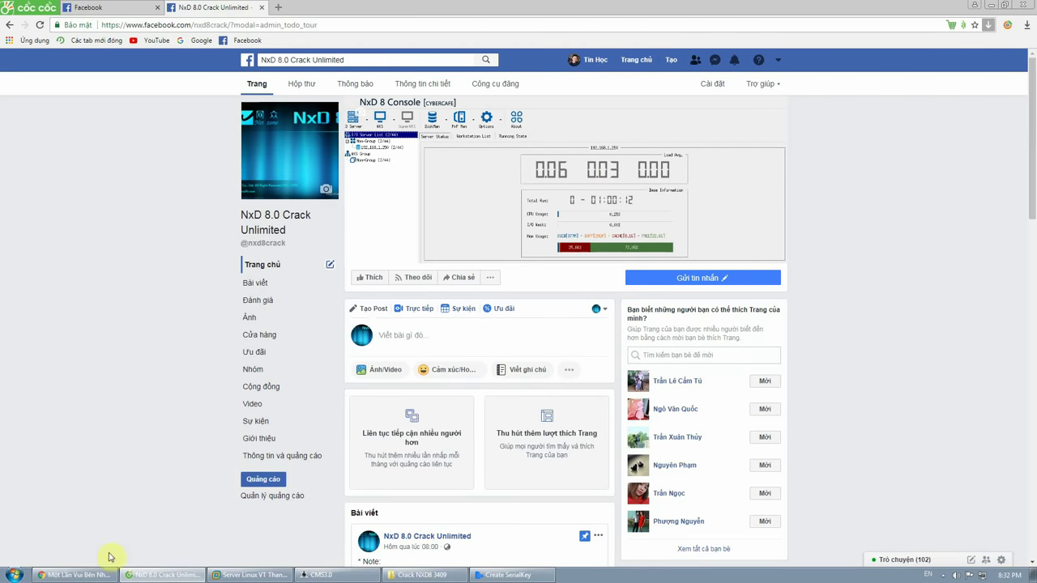
Open thanhhaicomputer.com in another new tab, and close the Create SerialKey program.
click(275, 8)
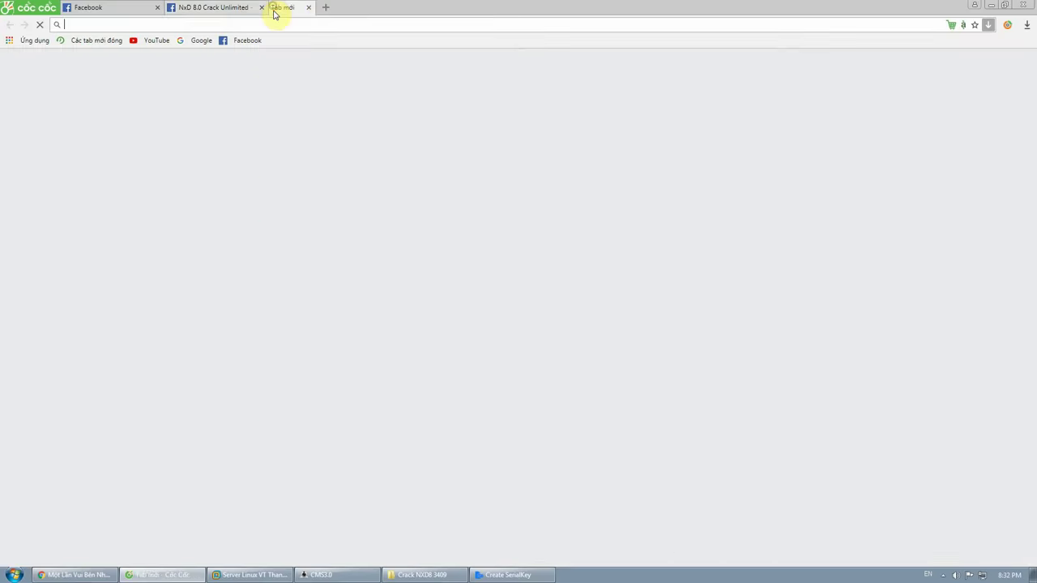
text(thanh)
key(Return)
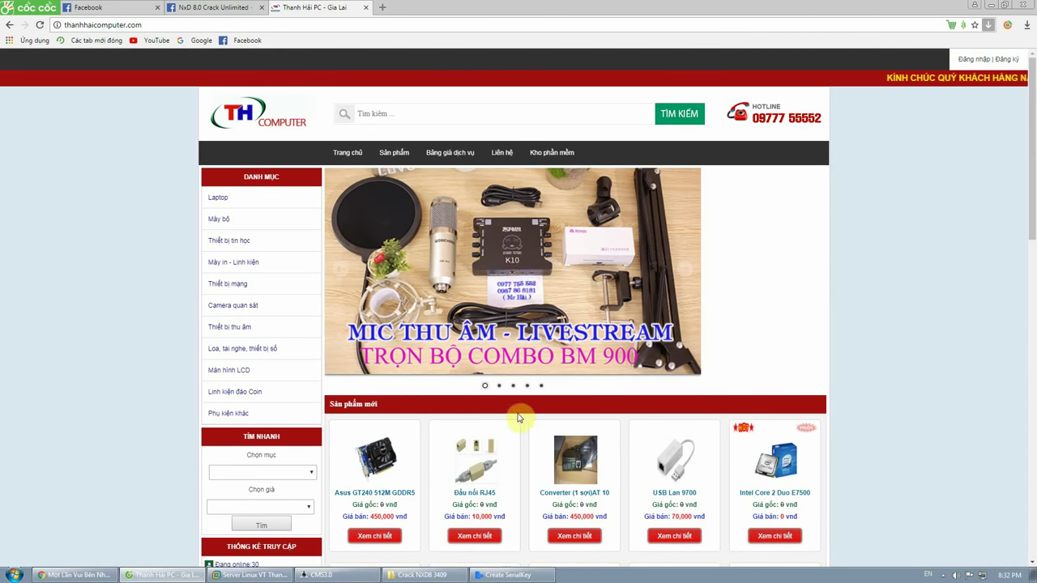
click(520, 576)
click(519, 576)
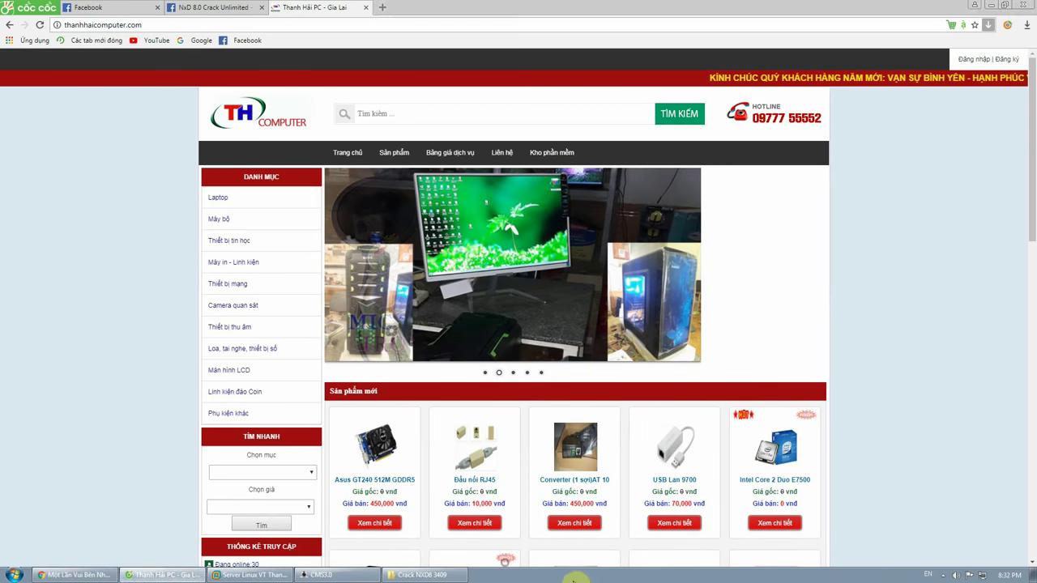